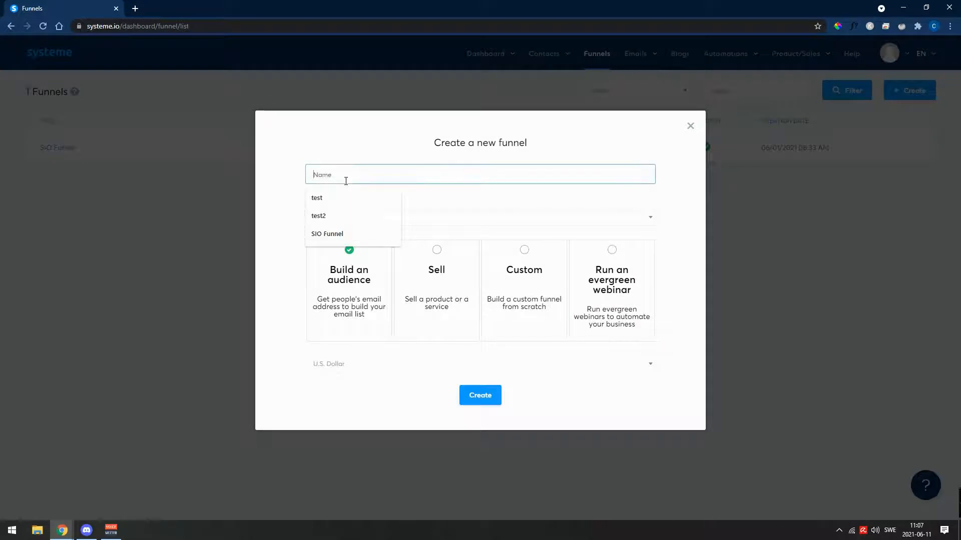
- Create a new funnel of the Build an audience type named landing page 1
type("tt")
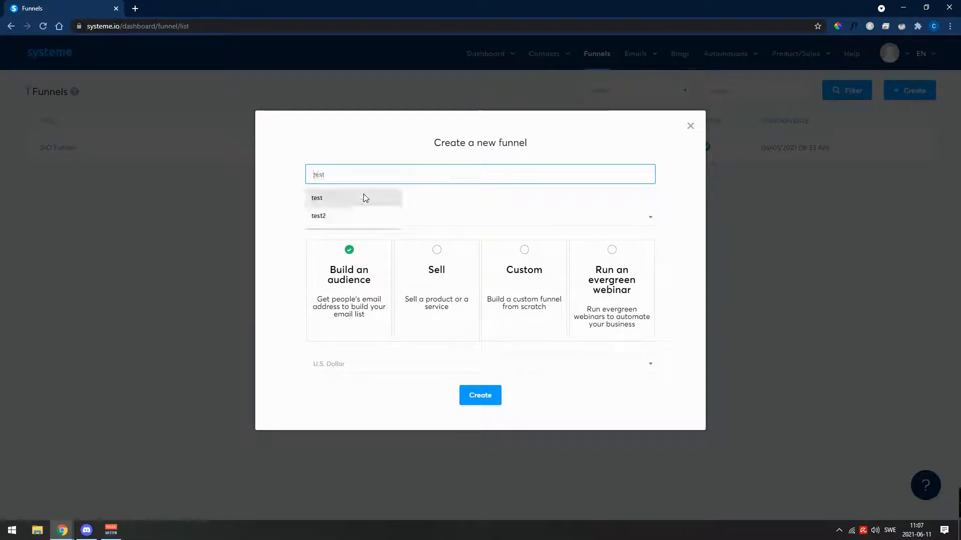
key("BackSpace")
key("BackSpace")
type("landing page 1")
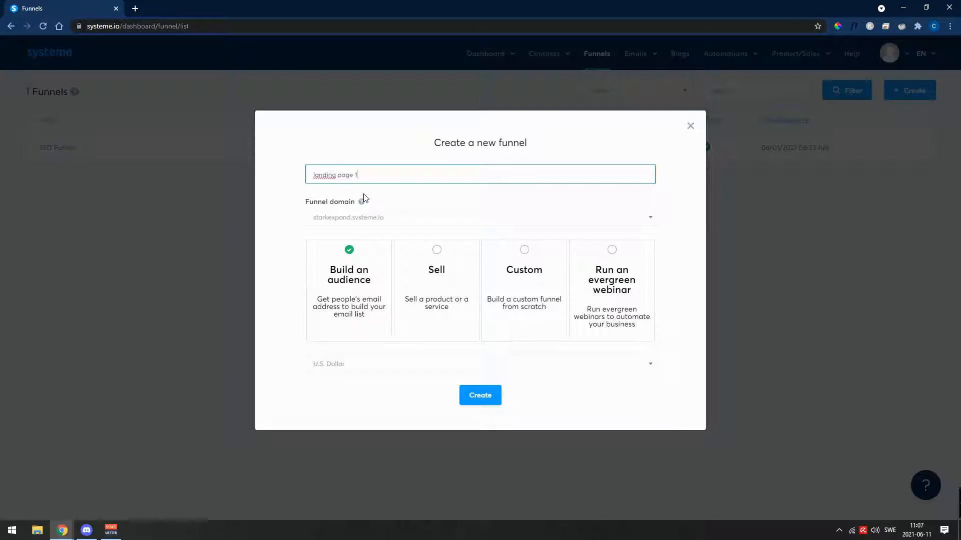
left_click(477, 398)
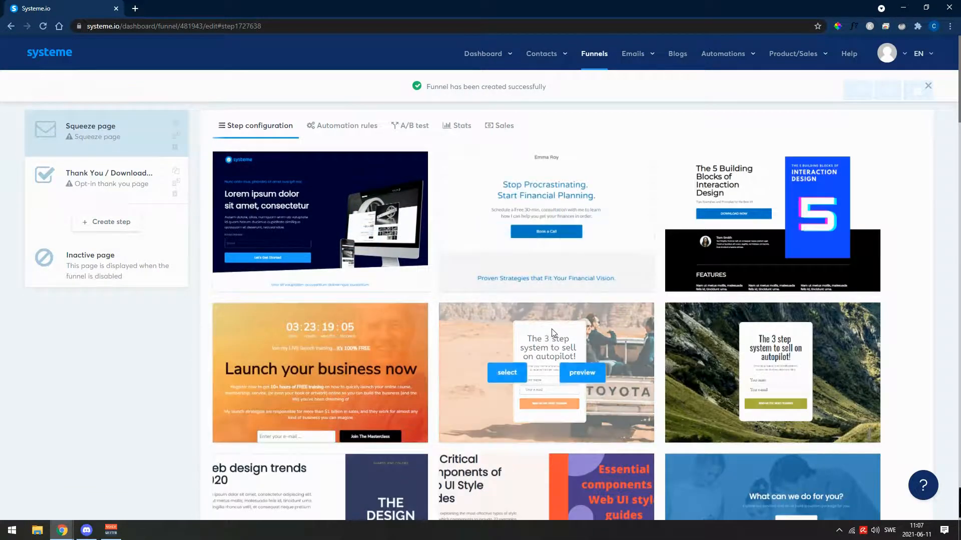
- Browse the squeeze page template gallery to compare the available designs
scroll(592, 419, "down", 4)
scroll(590, 419, "down", 15)
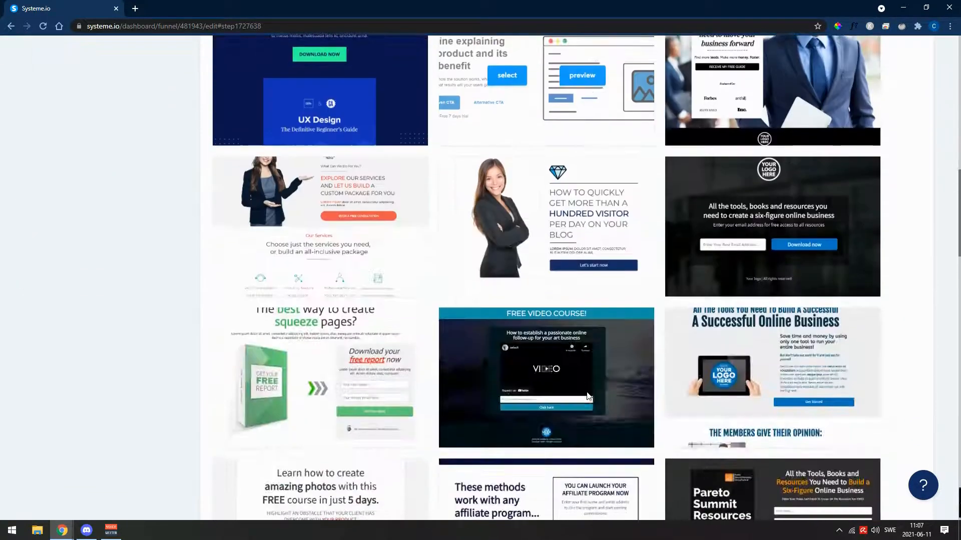
scroll(766, 443, "down", 4)
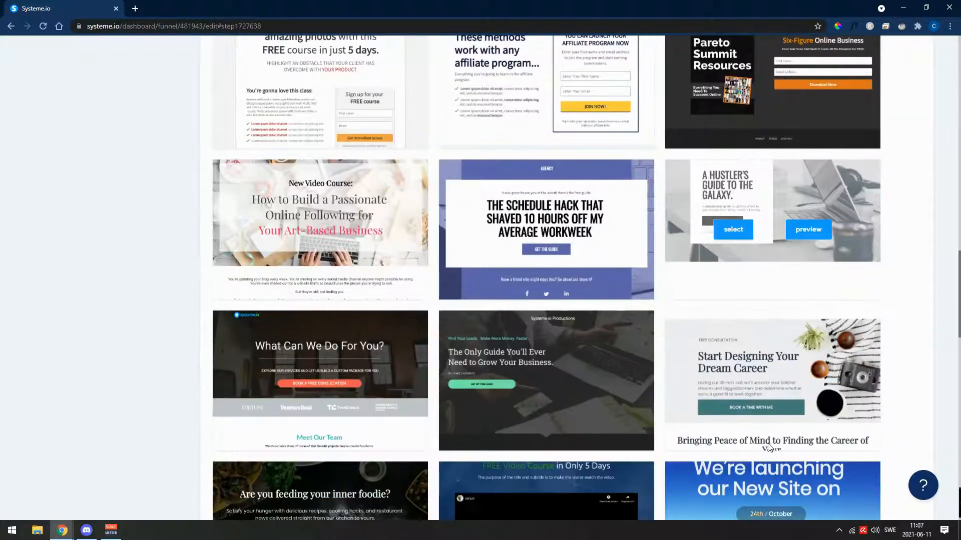
scroll(870, 385, "up", 3)
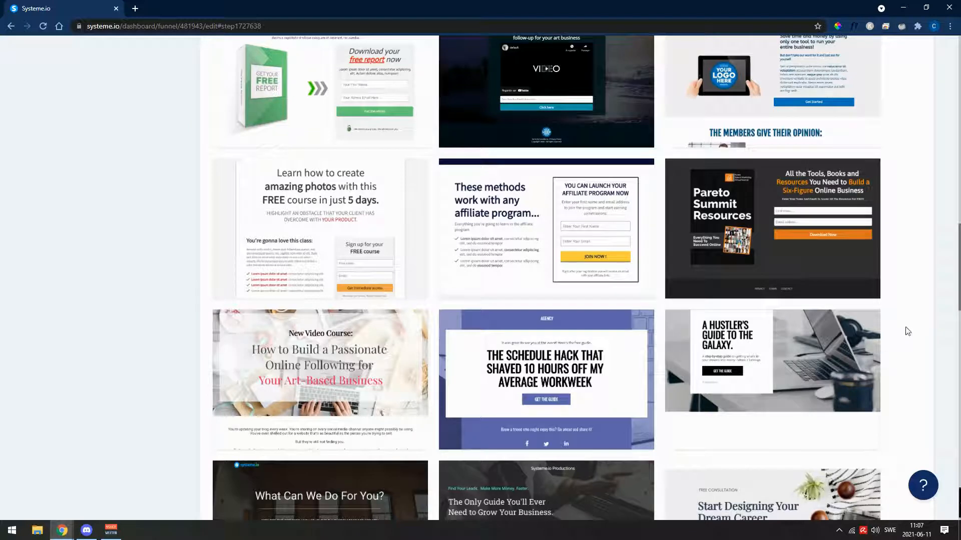
scroll(903, 330, "down", 6)
scroll(907, 331, "down", 6)
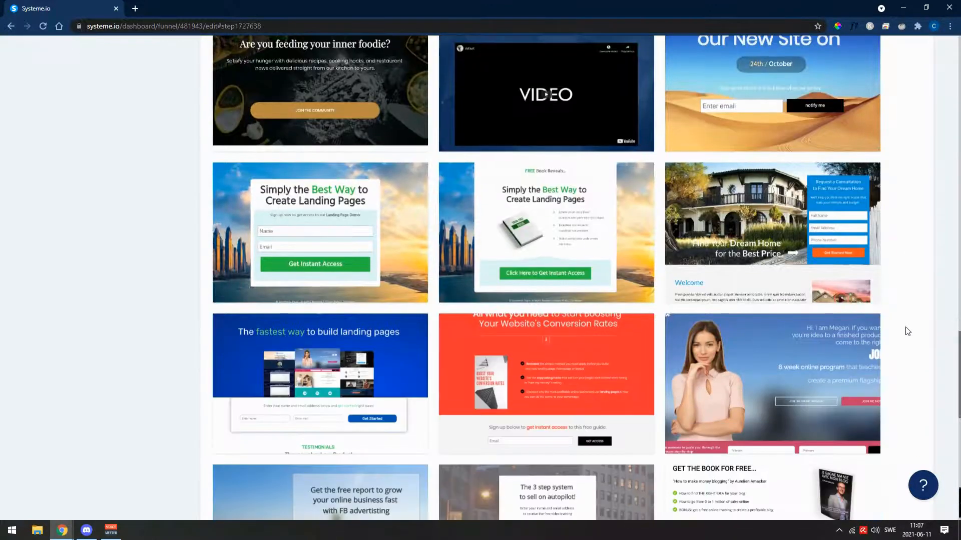
scroll(907, 331, "down", 5)
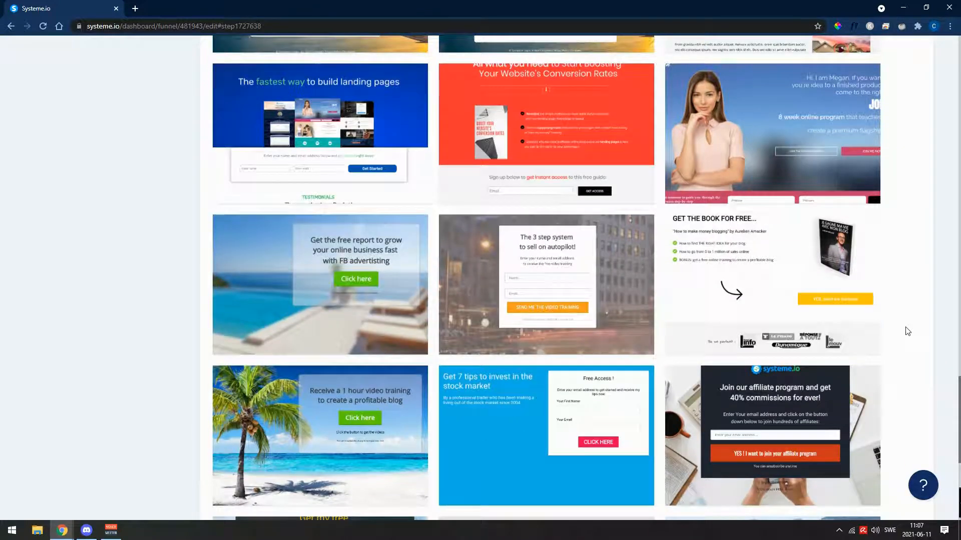
scroll(907, 331, "up", 7)
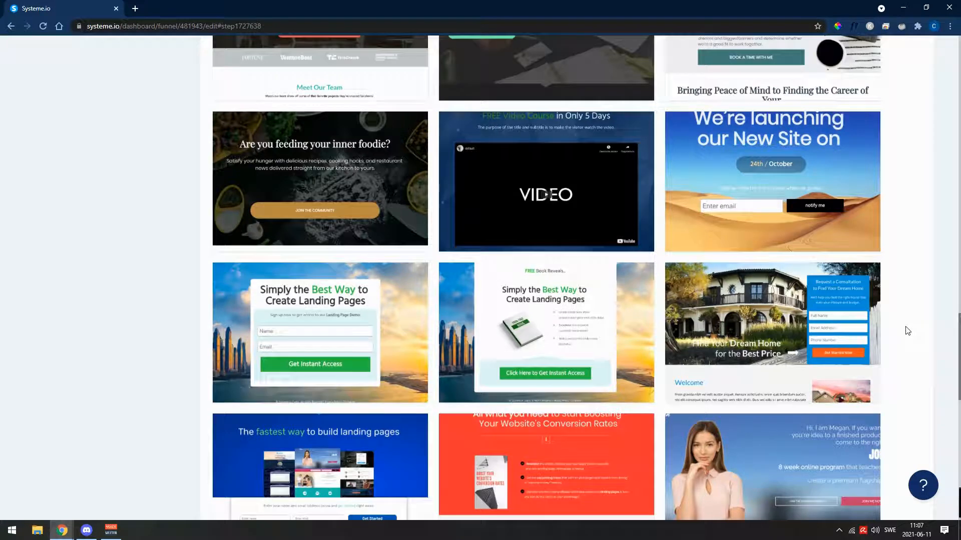
scroll(907, 331, "up", 7)
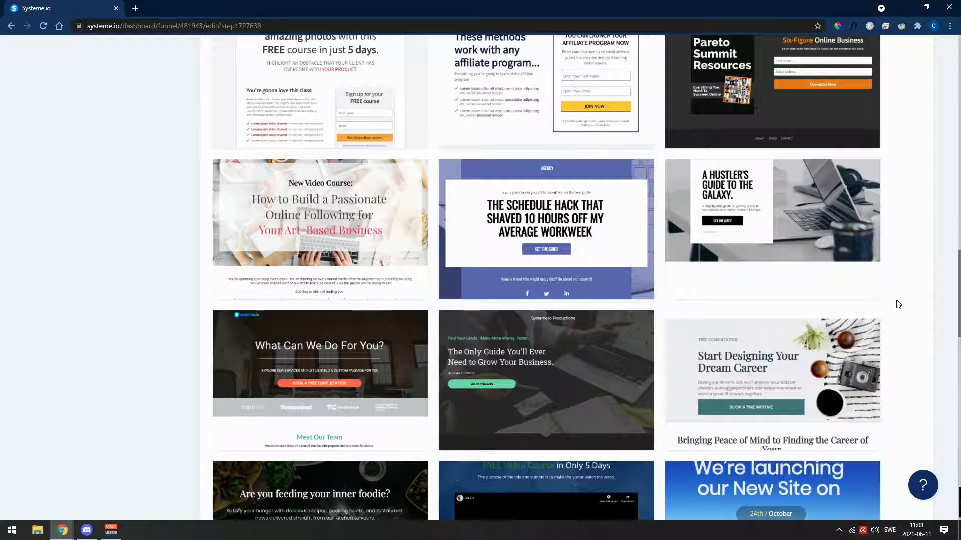
scroll(896, 302, "up", 5)
scroll(888, 254, "up", 3)
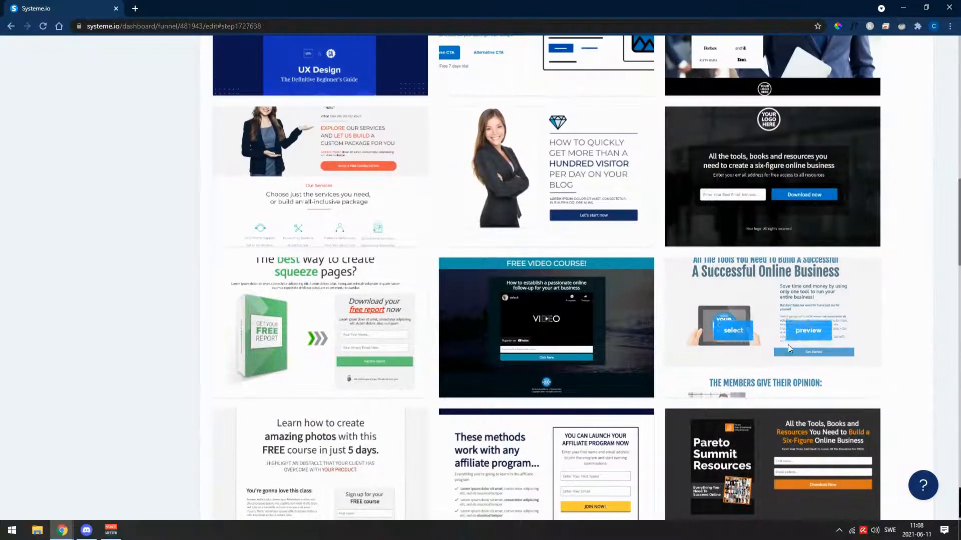
scroll(923, 316, "up", 3)
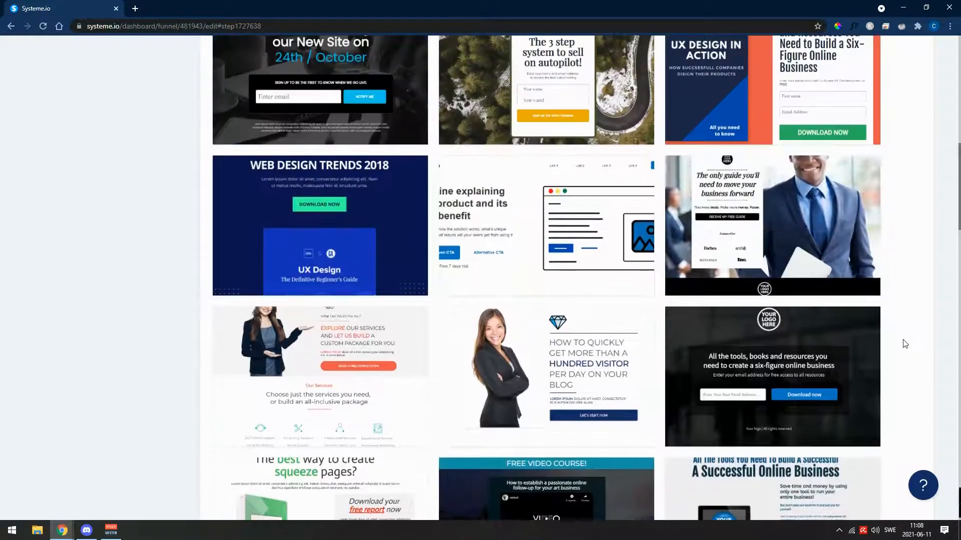
scroll(898, 359, "up", 3)
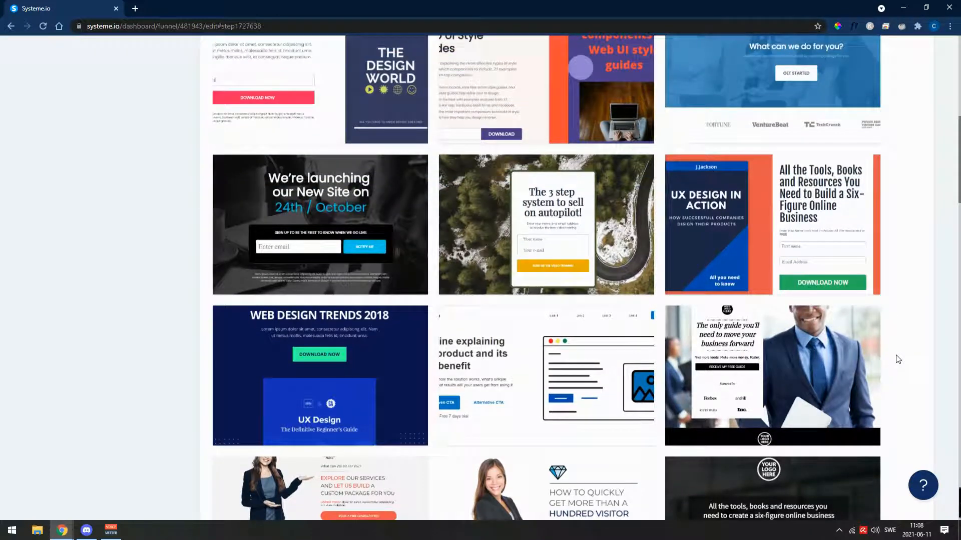
scroll(898, 359, "up", 2)
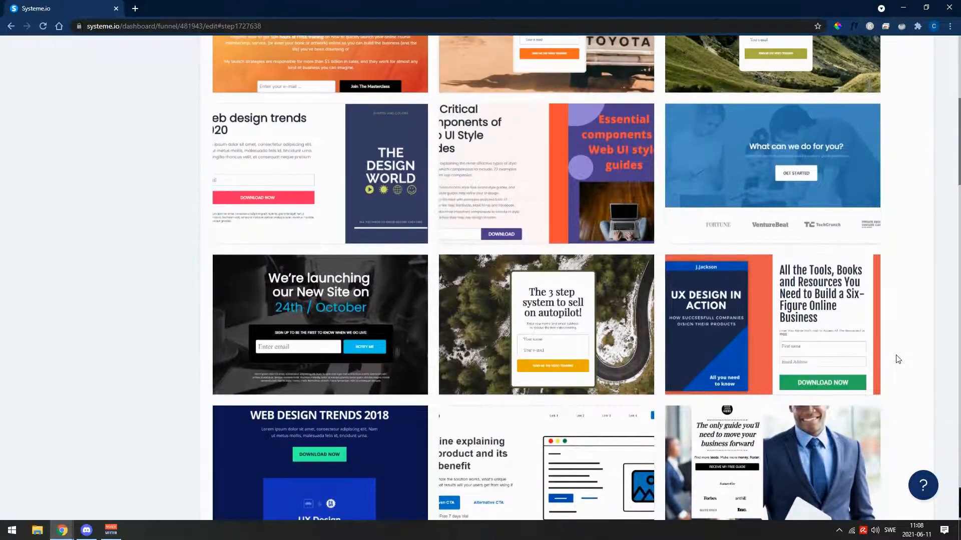
scroll(898, 359, "up", 4)
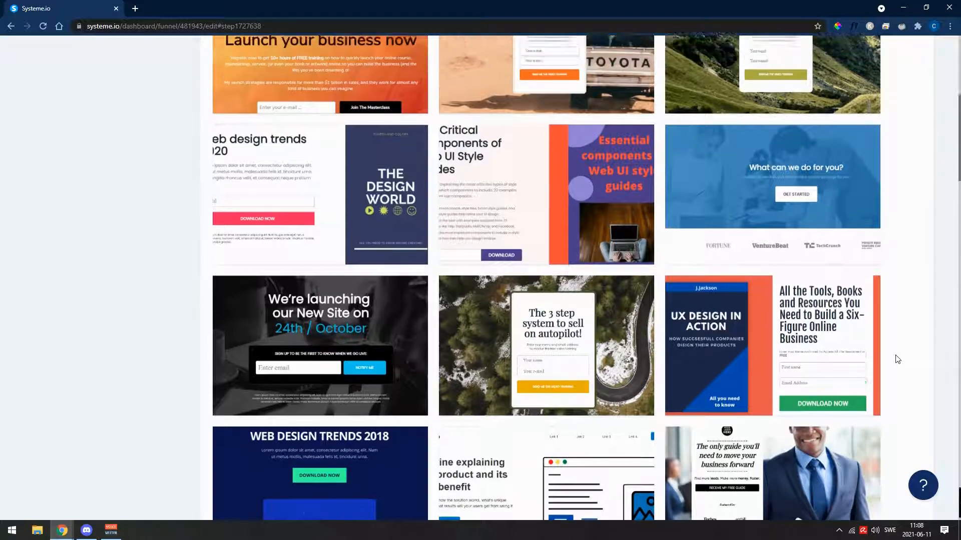
- Select the Pareto Summit Resources template for the squeeze page and open it in the page editor
scroll(897, 359, "down", 15)
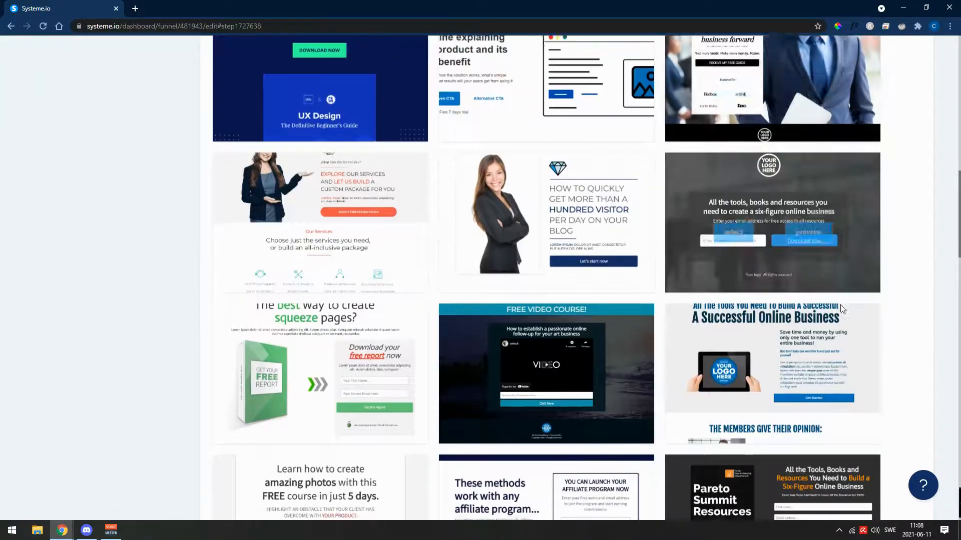
mouse_move(757, 395)
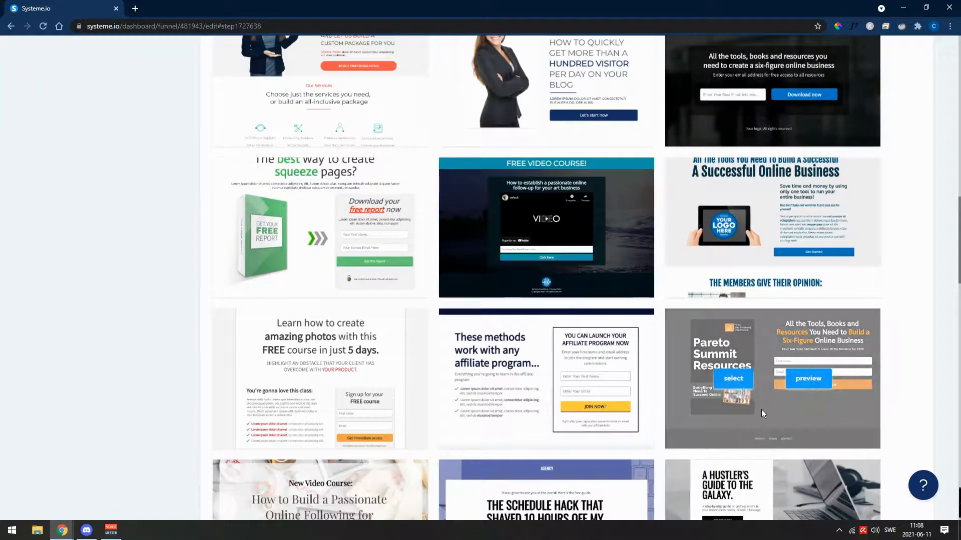
left_click(731, 381)
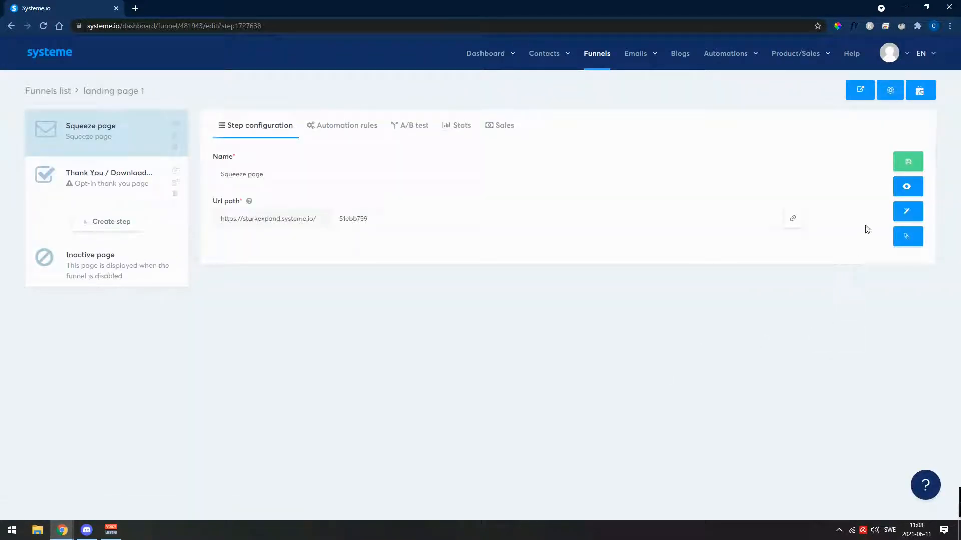
left_click(913, 219)
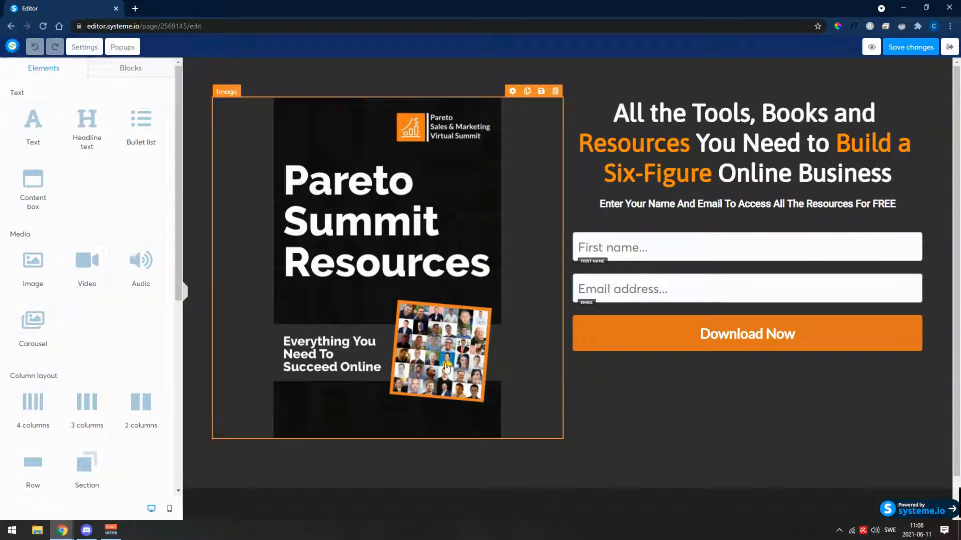
- Replace the page's main headline with "Receive an awesome ebook for free when signing up"
left_click(704, 115)
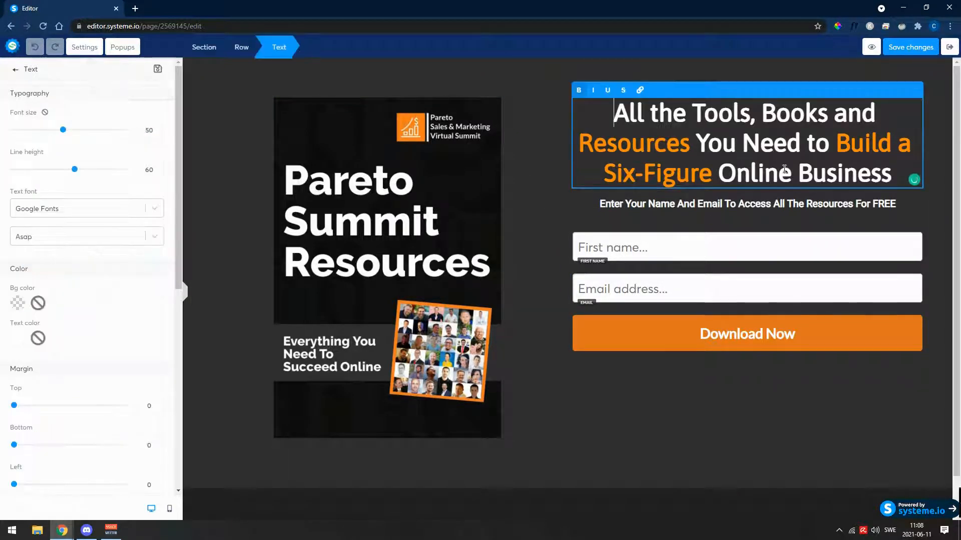
left_click_drag(895, 176, 573, 122)
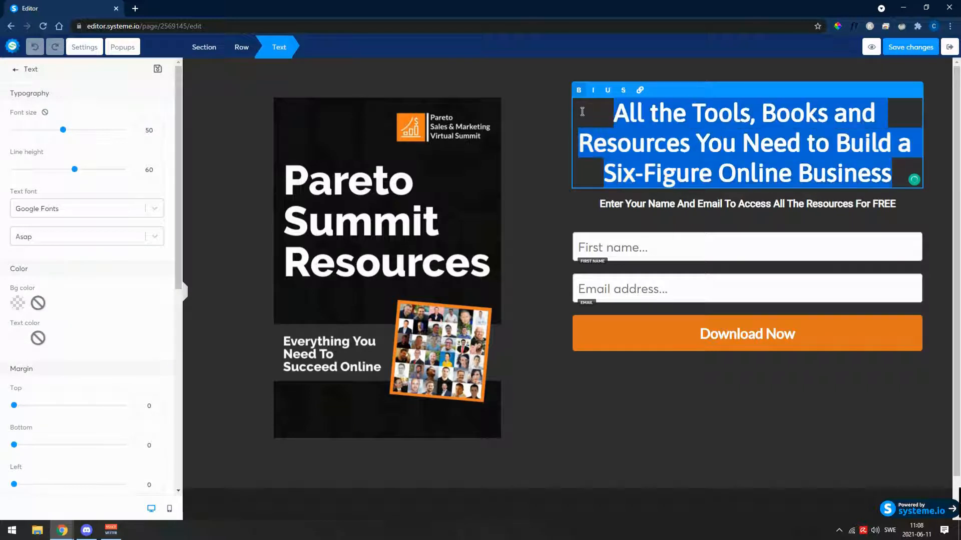
type("Receive ")
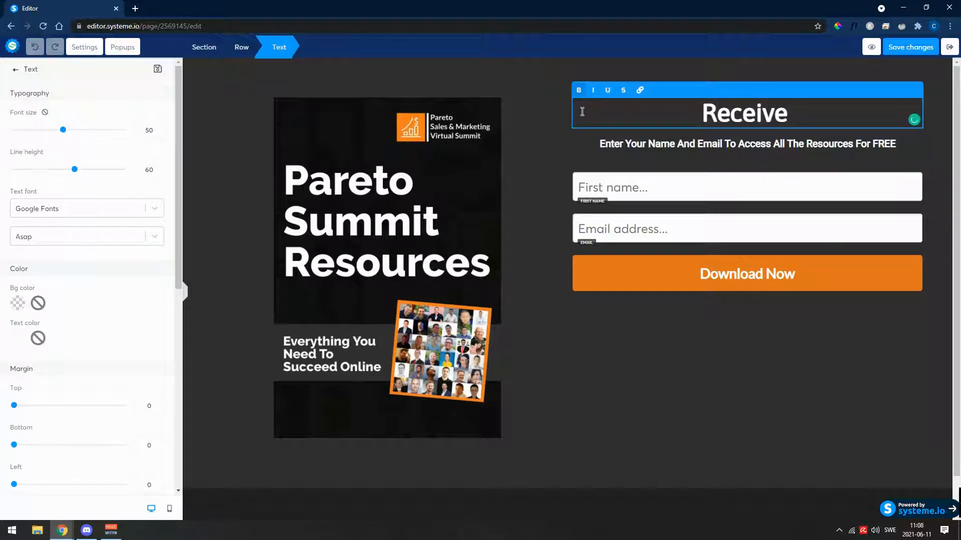
type("an awesome ")
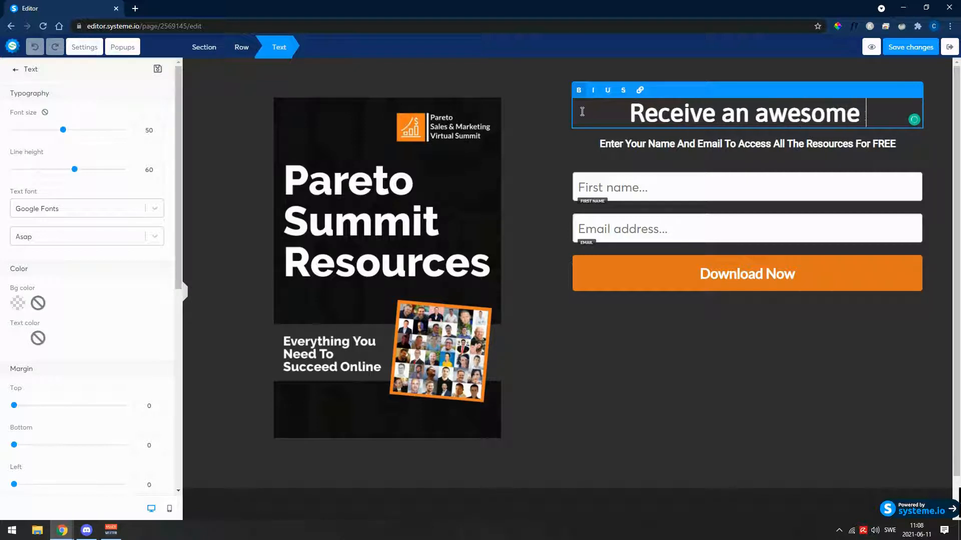
type("enbo")
key("BackSpace")
key("BackSpace")
key("BackSpace")
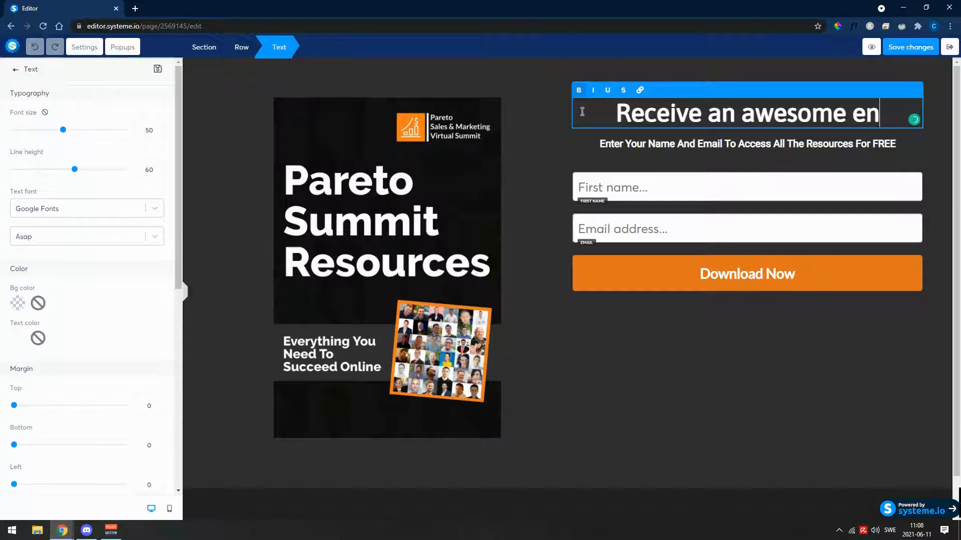
type("book for free w")
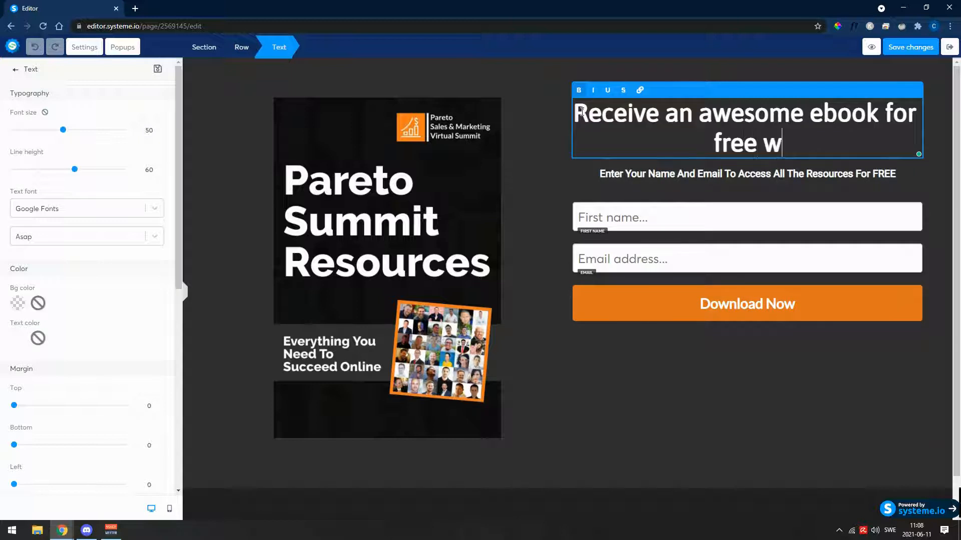
type("hen signing up")
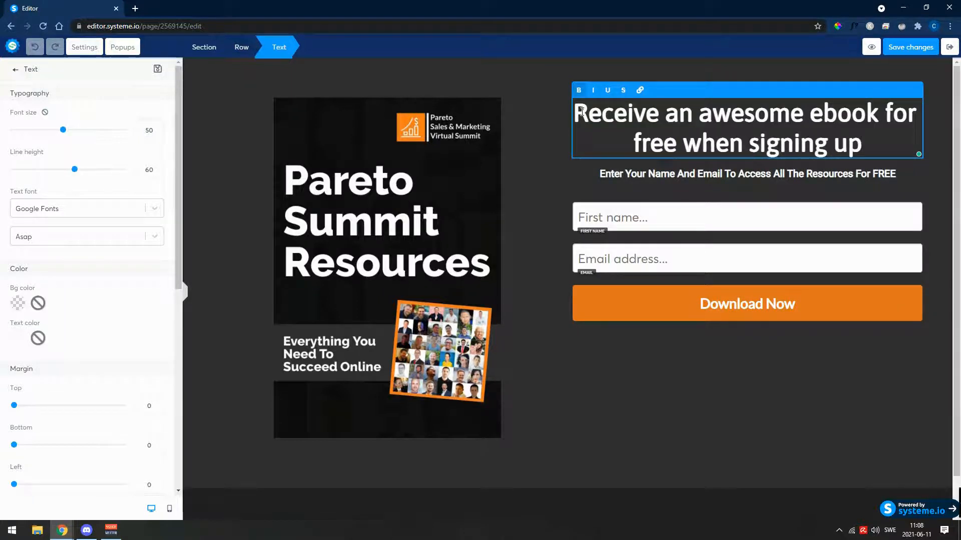
- Enable double opt-in on the form sent by the Download Now button and save the page changes
left_click(660, 214)
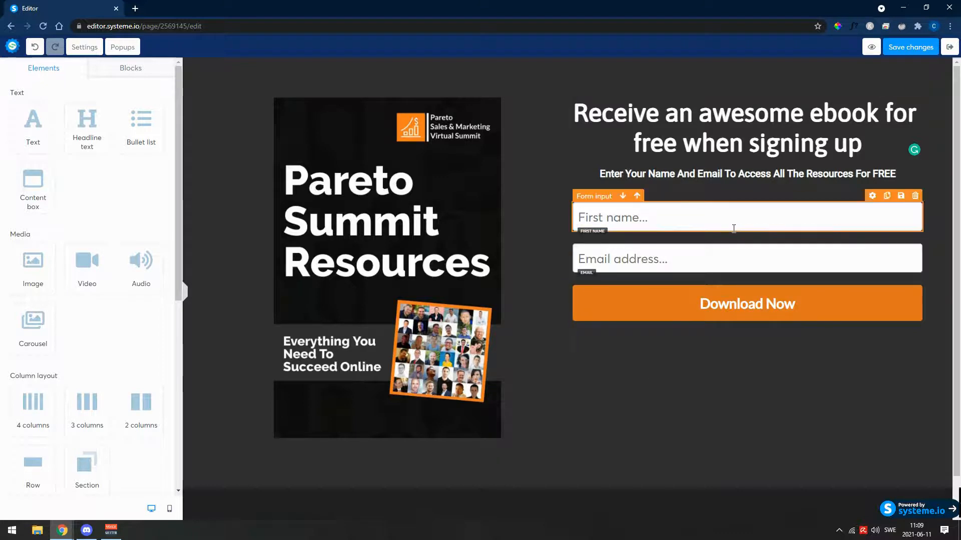
left_click(673, 260)
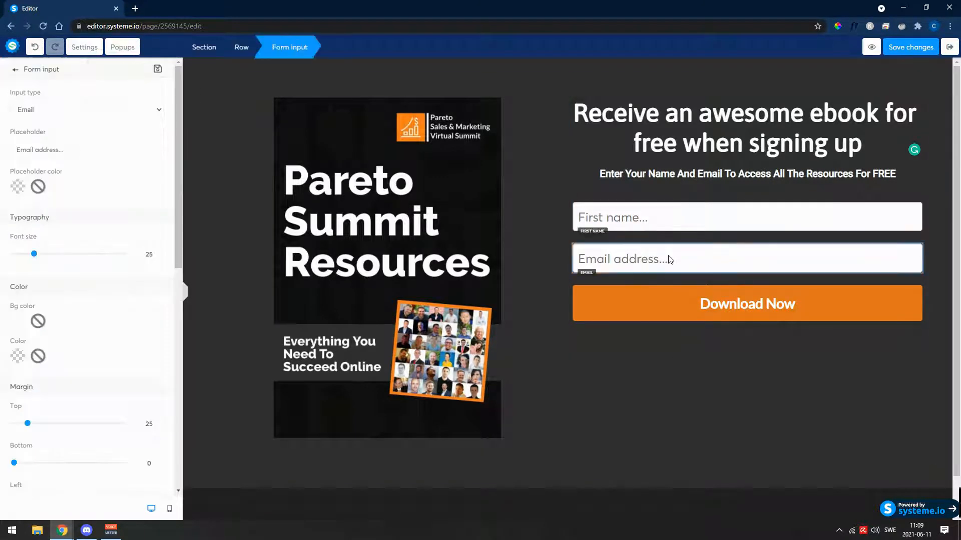
left_click(742, 302)
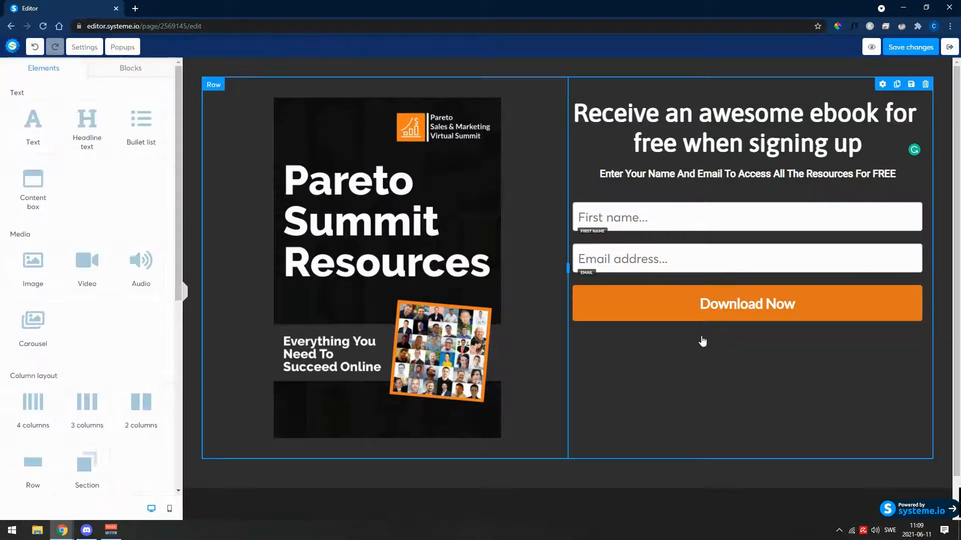
left_click(701, 305)
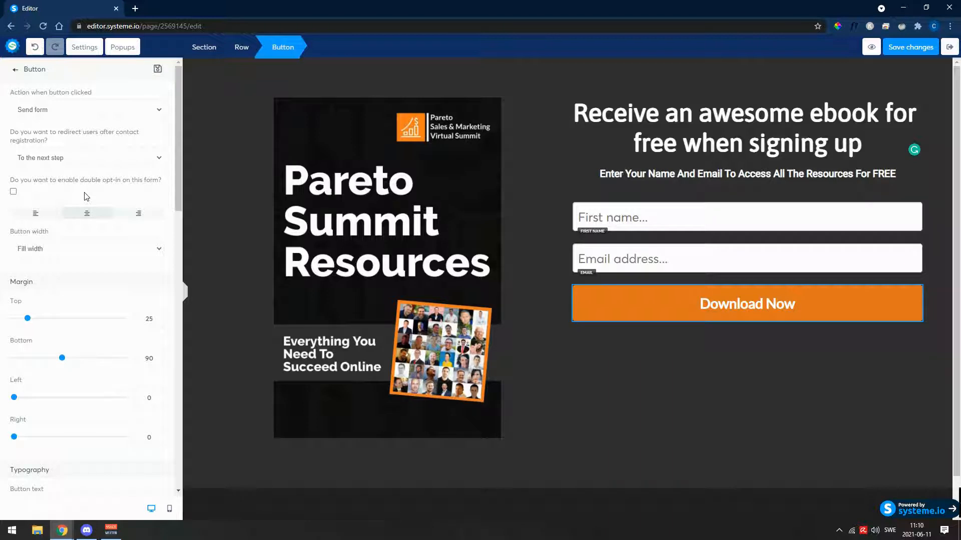
left_click(13, 192)
left_click(910, 48)
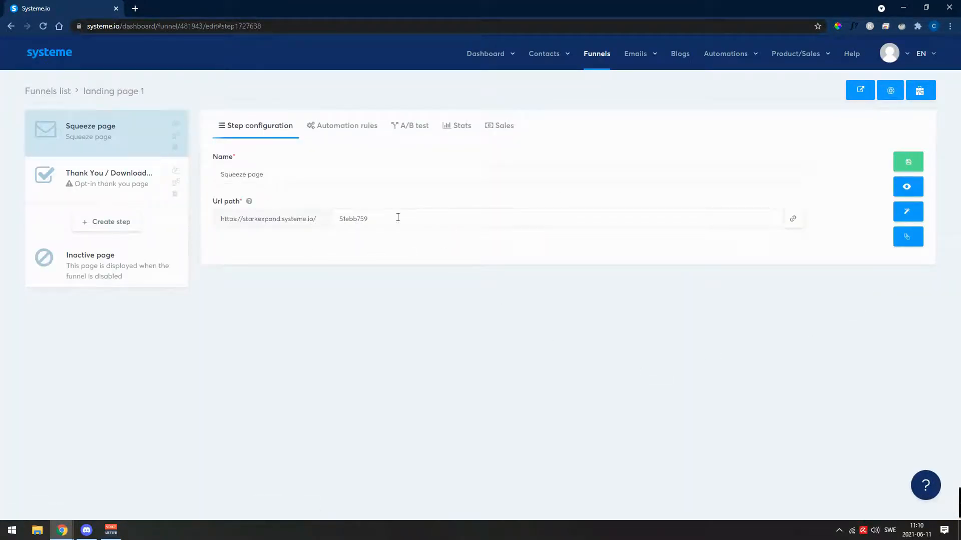
- Set the squeeze page's URL path to ebook-offer and save the step configuration
left_click_drag(397, 217, 330, 216)
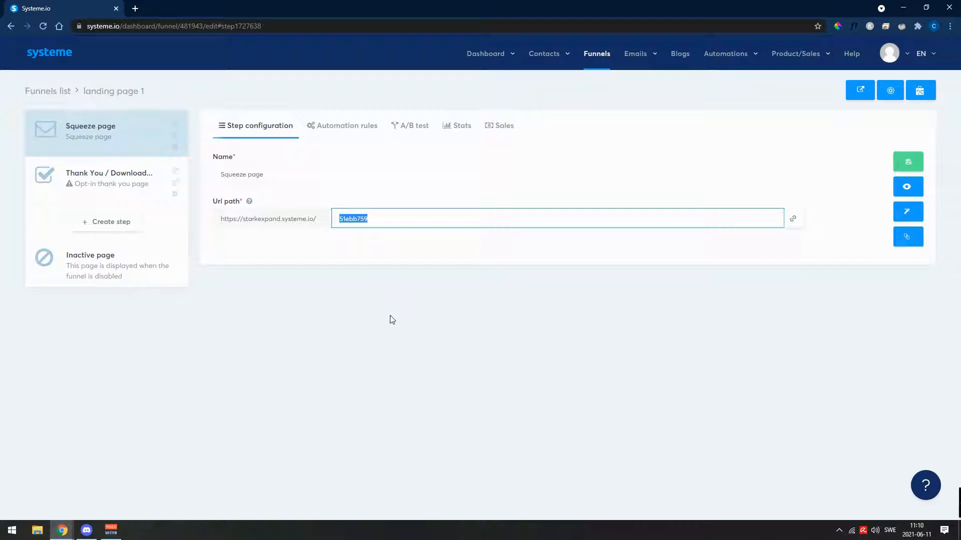
type("s")
left_click(392, 319)
left_click(907, 162)
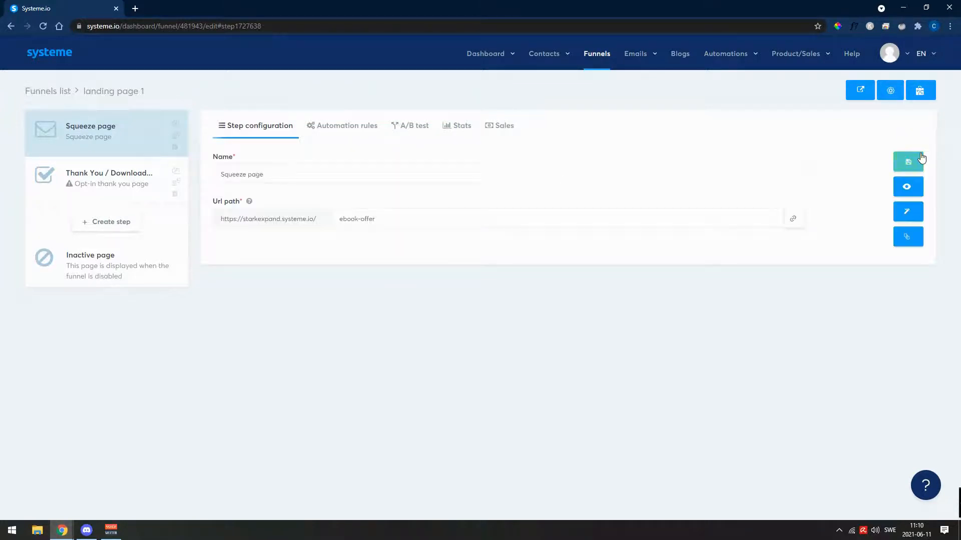
- Open the published squeeze page for viewing and select its full web address
left_click(907, 187)
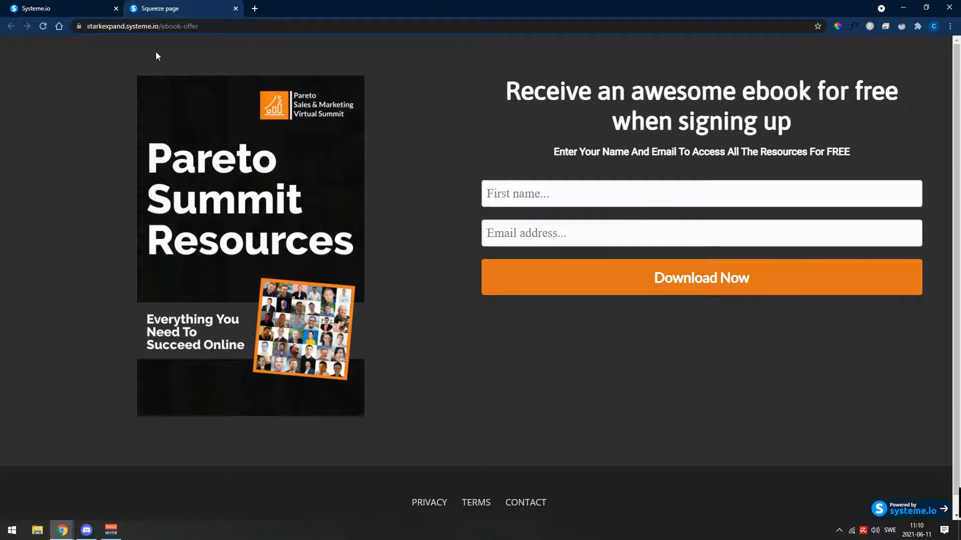
left_click(215, 25)
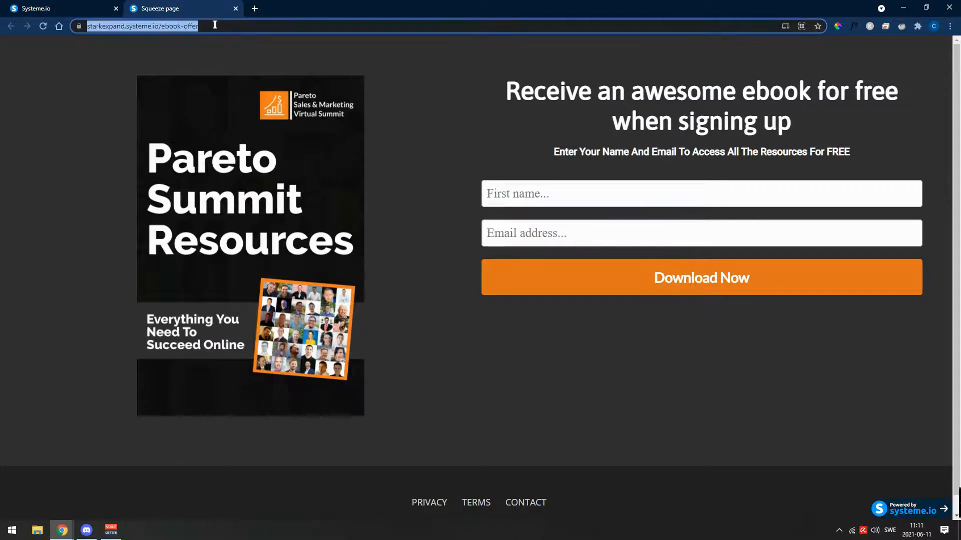
- Apply the "Thank you for subscribing!" template to the Thank You / Download Page step, save it and preview the page
left_click(514, 208)
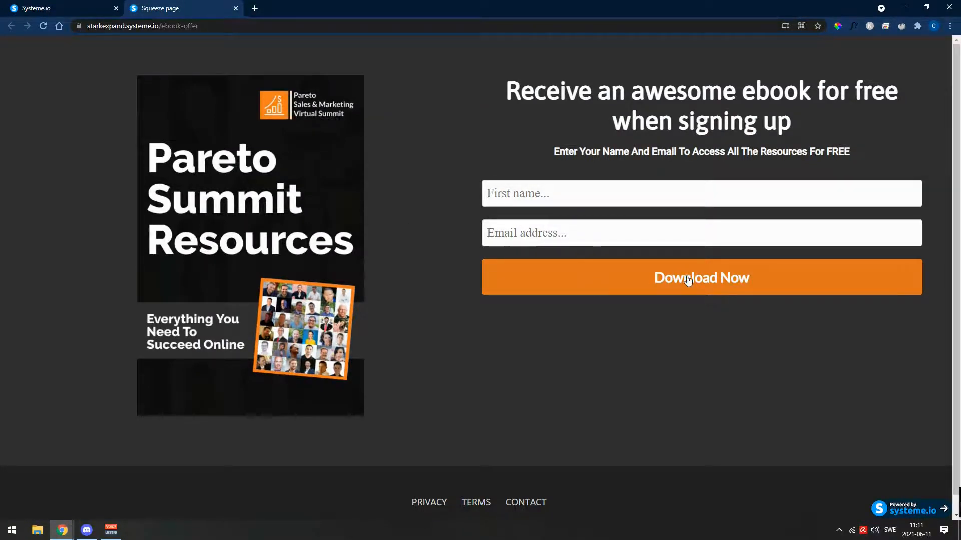
left_click(235, 8)
left_click(112, 176)
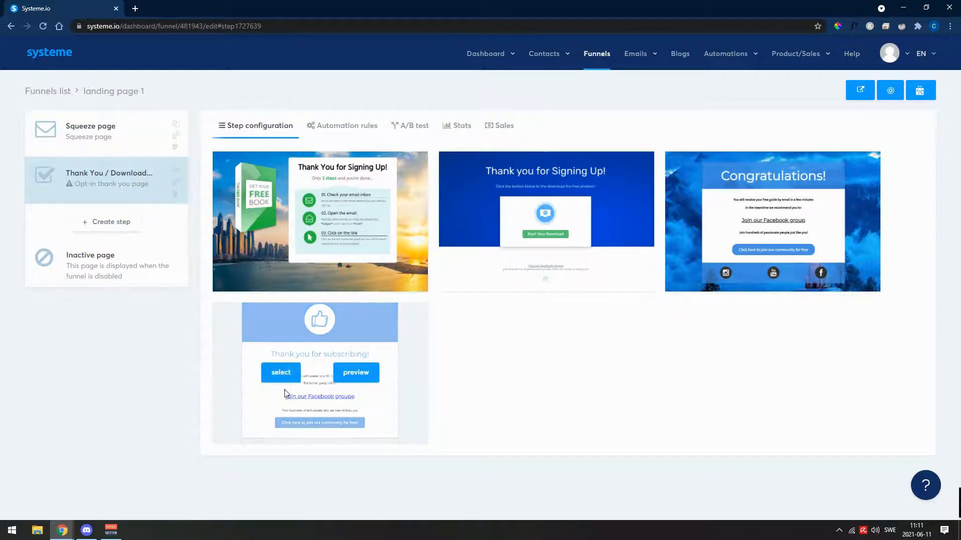
left_click(282, 373)
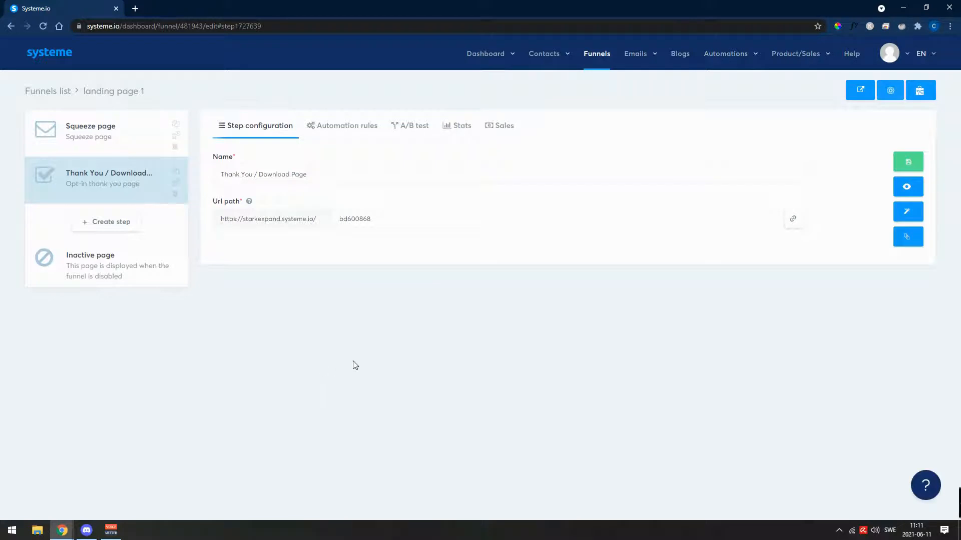
left_click(908, 162)
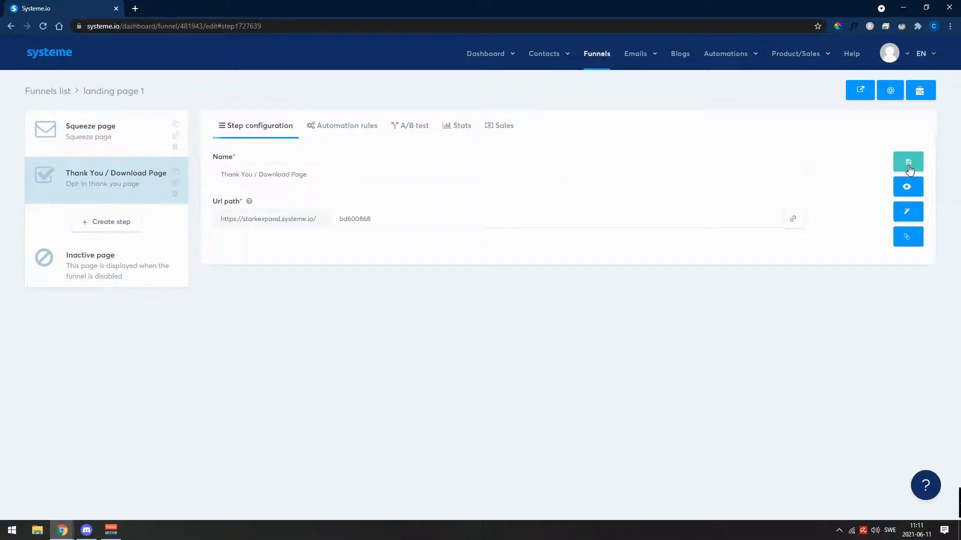
left_click(906, 187)
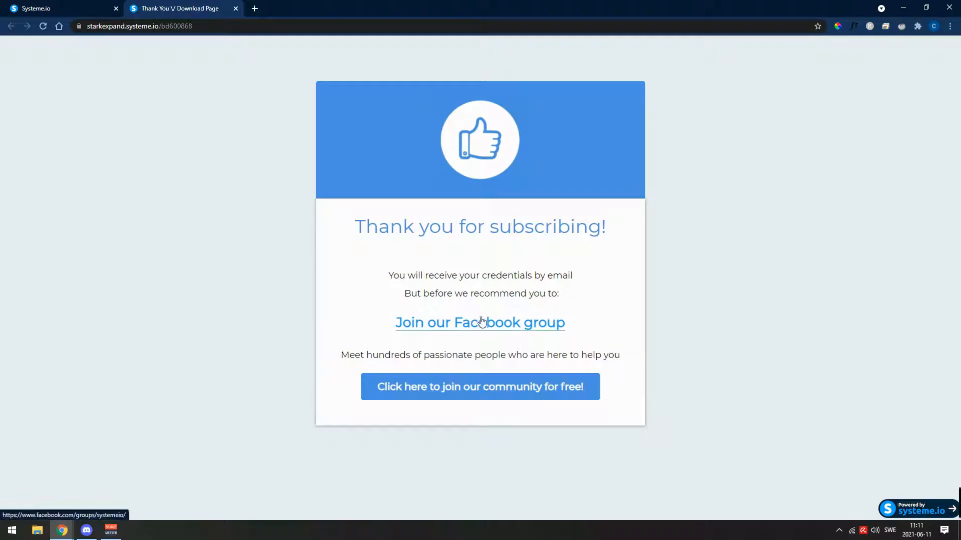
left_click(235, 9)
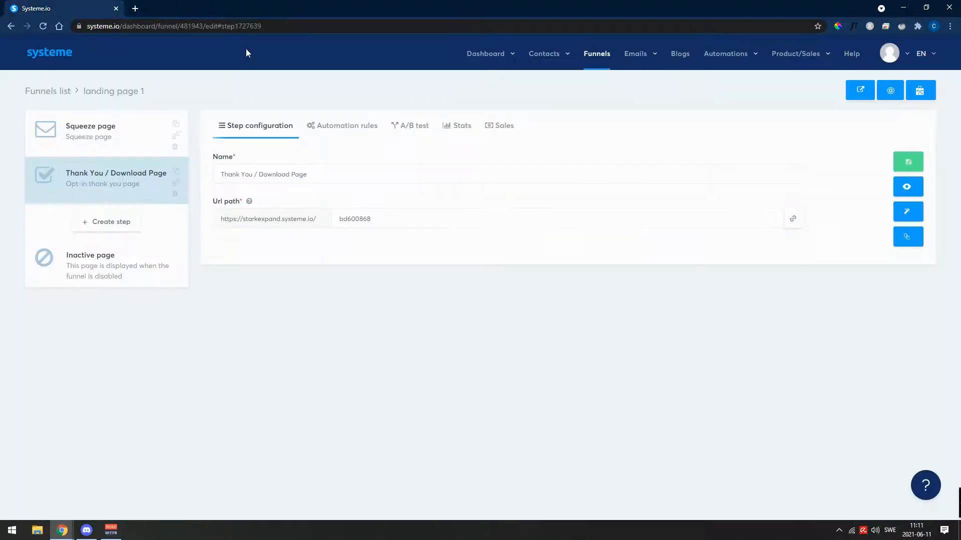
- Inspect the Facebook group link and the community button's URL settings on the thank-you page, and save the page changes
left_click(907, 211)
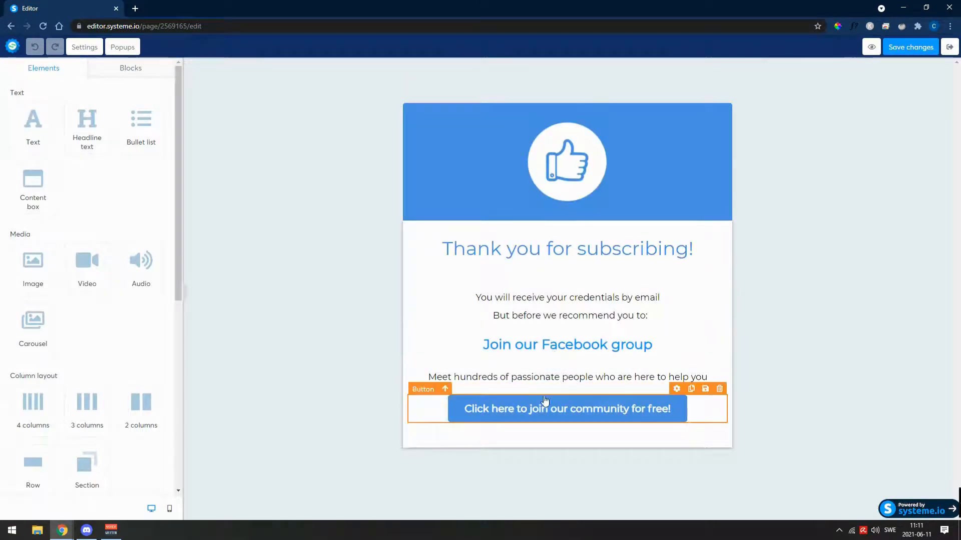
left_click(562, 346)
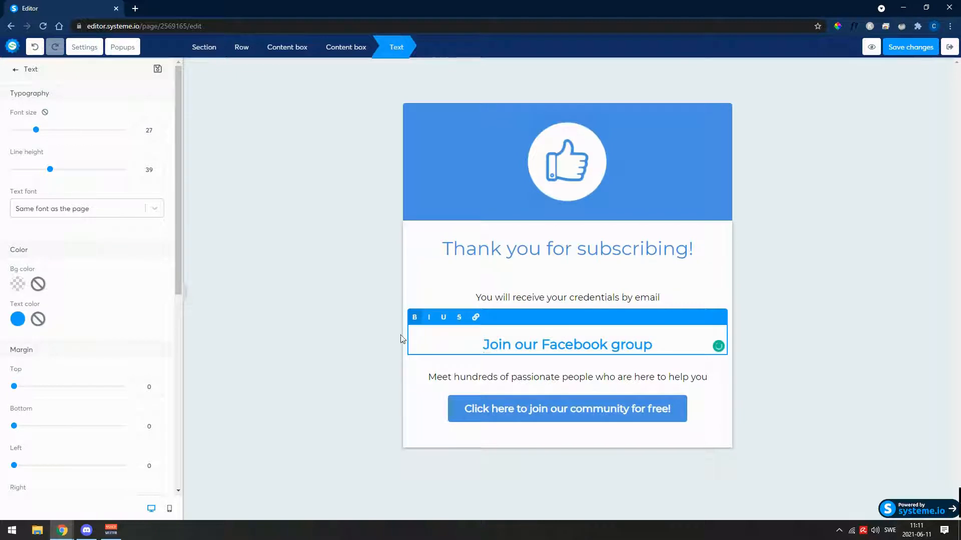
left_click(508, 340)
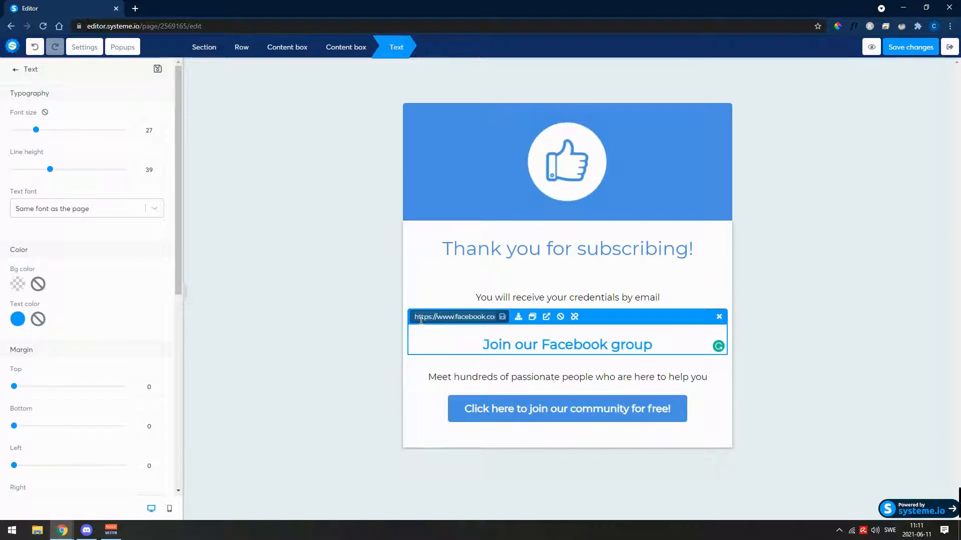
left_click_drag(418, 316, 516, 318)
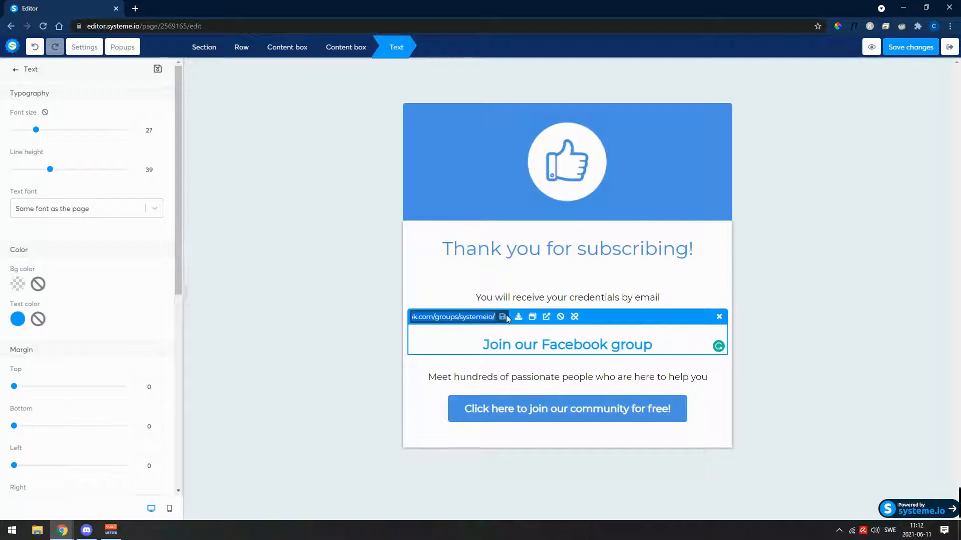
left_click(556, 377)
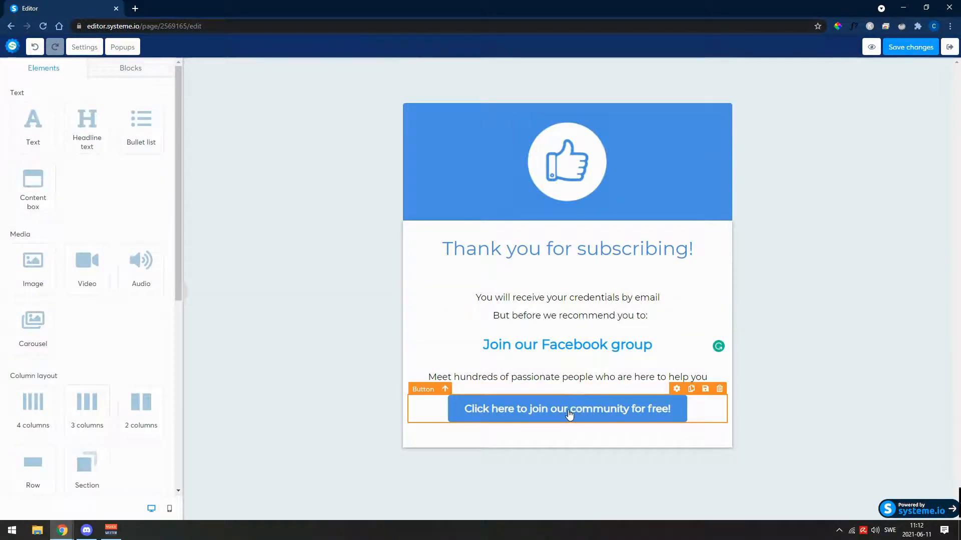
left_click(569, 413)
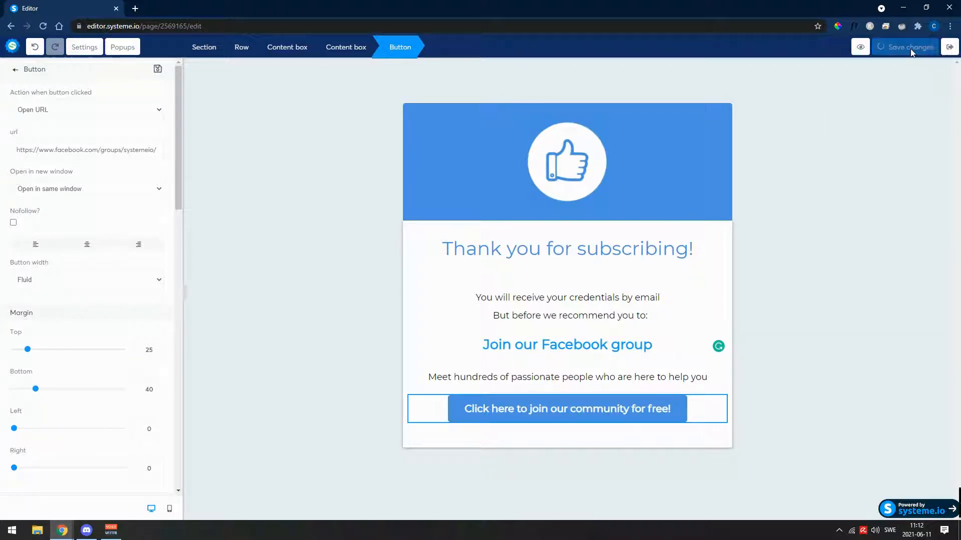
left_click(949, 49)
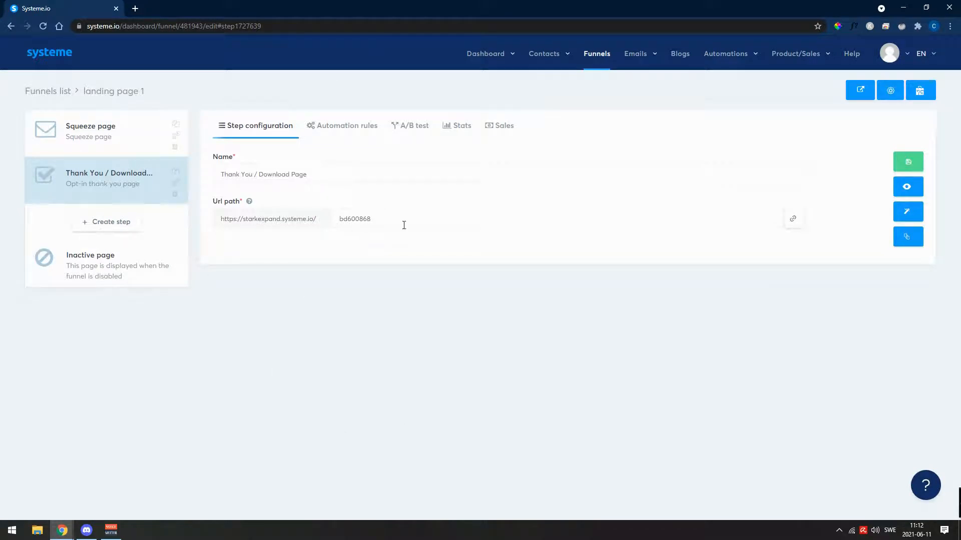
- Set the Thank You / Download Page step's URL path to thank-you
left_click_drag(404, 225, 315, 224)
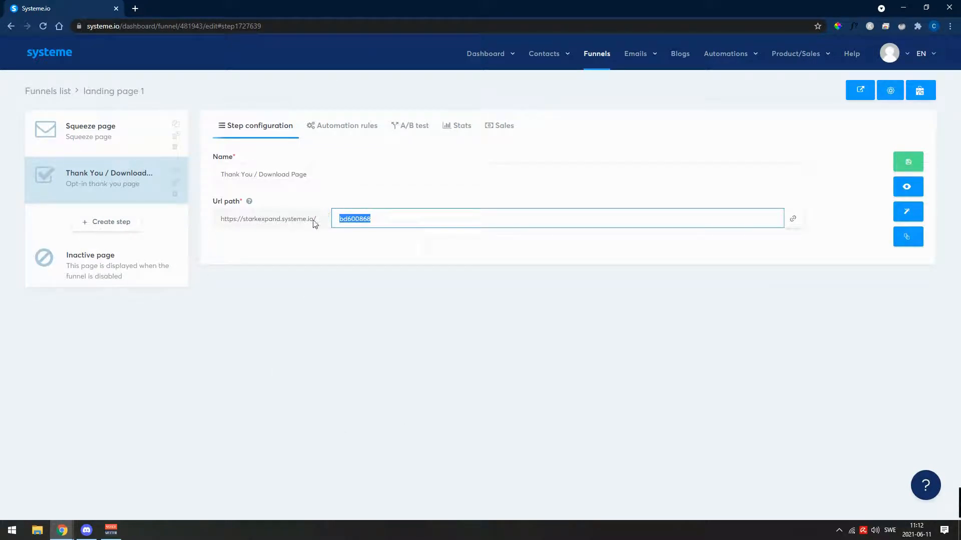
type("thank-you")
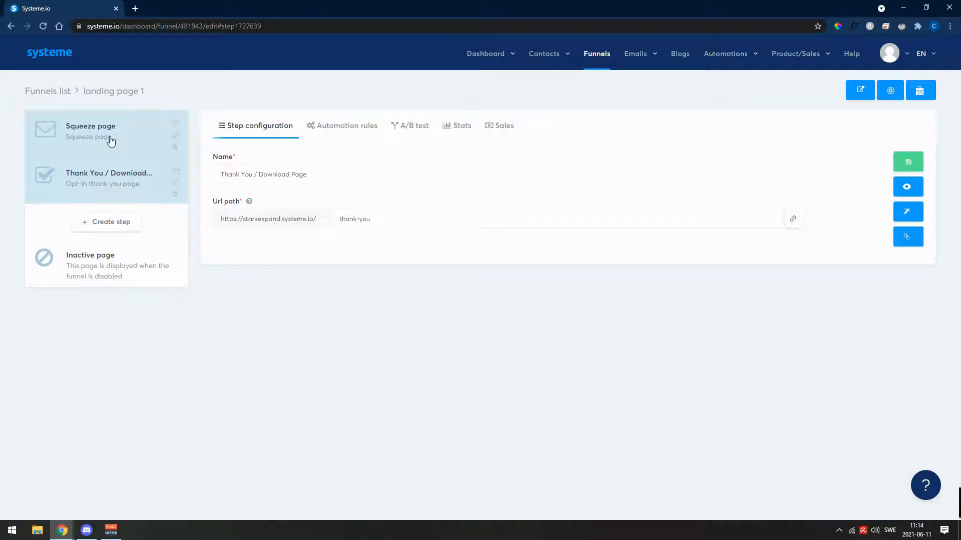
- Rename the Squeeze page step to "landing page ebook offer" and save its configuration
left_click(111, 141)
left_click_drag(264, 174, 210, 170)
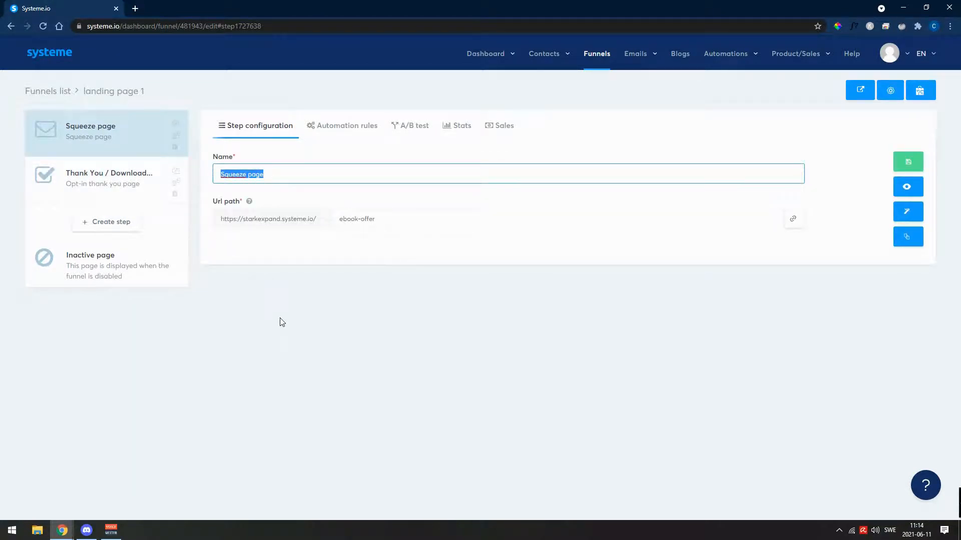
type("landing page ebook offer")
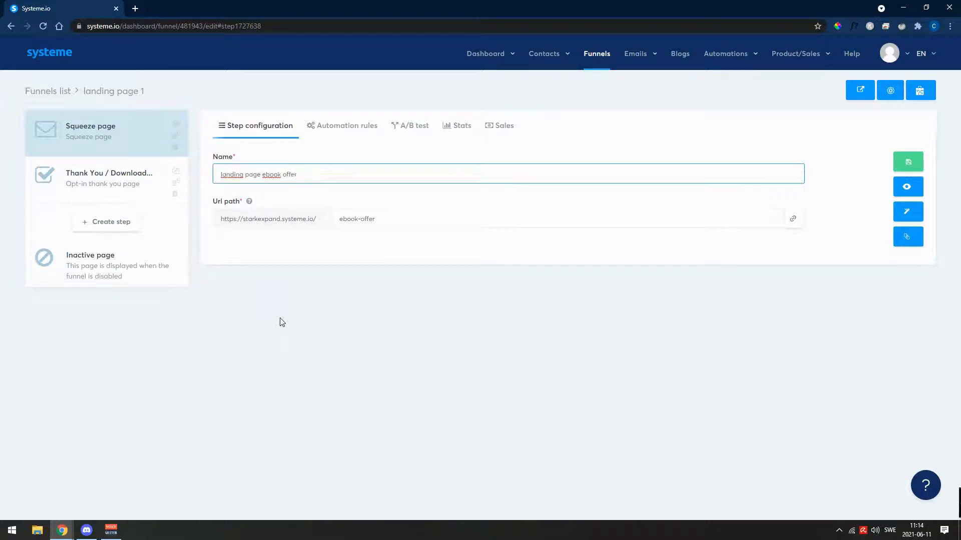
left_click(908, 162)
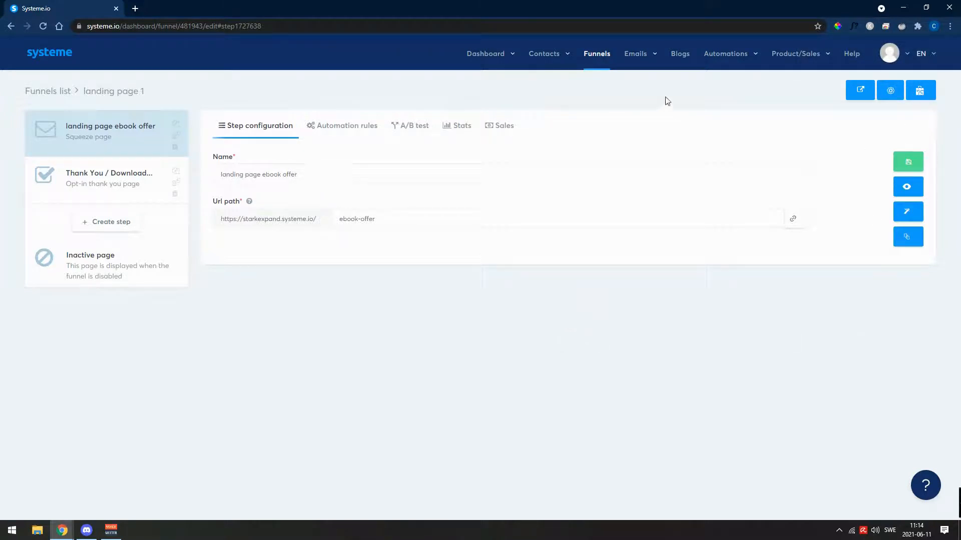
- Delete the "ebook email auto" workflow from the automation workflows list
mouse_move(713, 66)
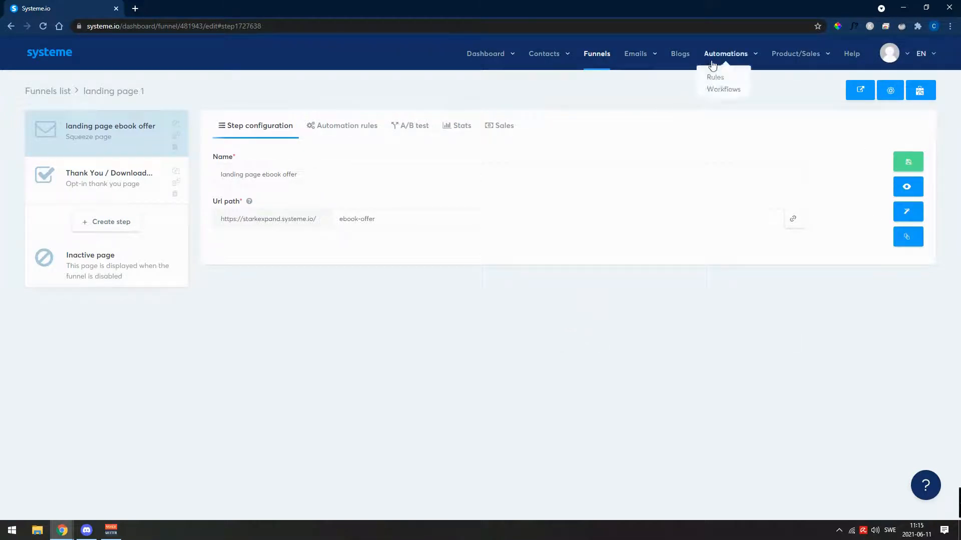
left_click(731, 93)
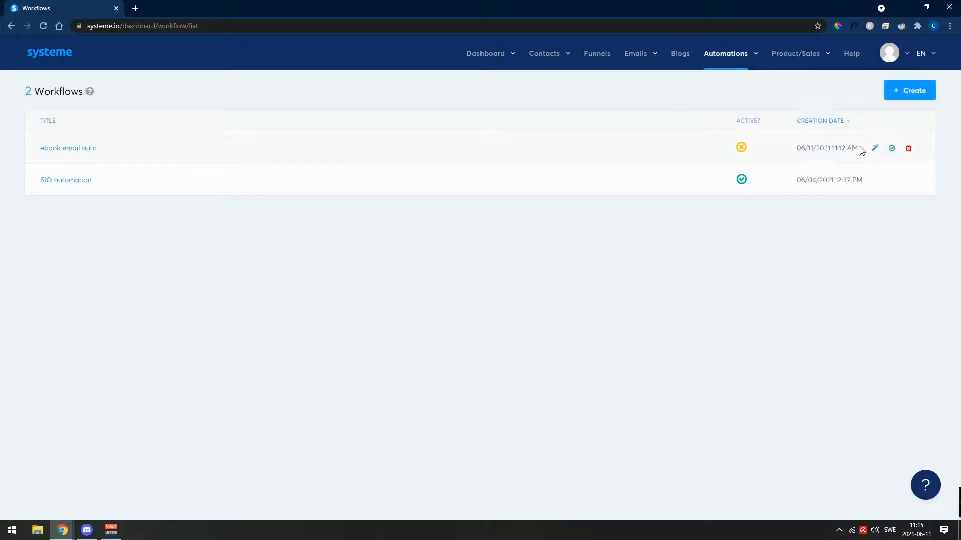
left_click(908, 149)
left_click(455, 310)
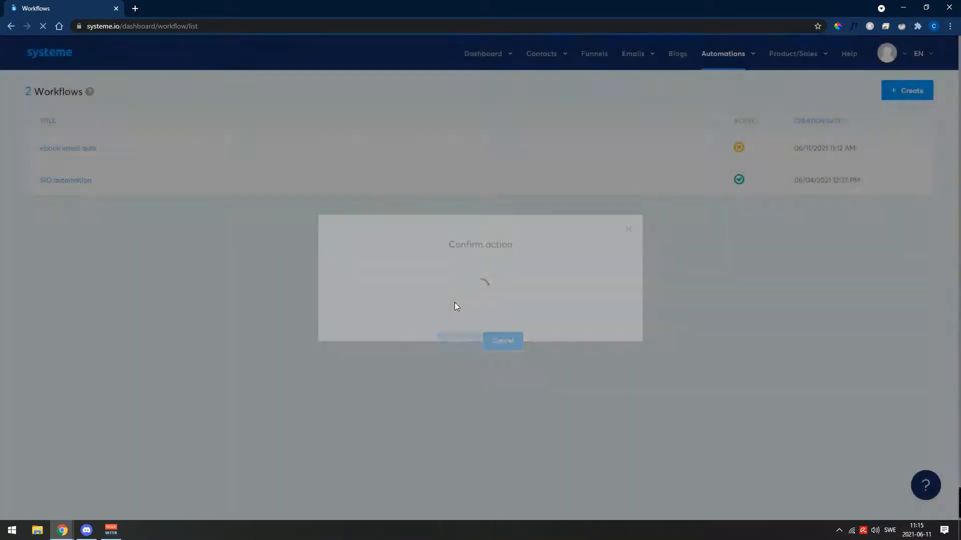
- Create a new workflow named "test" and open it in the workflow builder
left_click(909, 94)
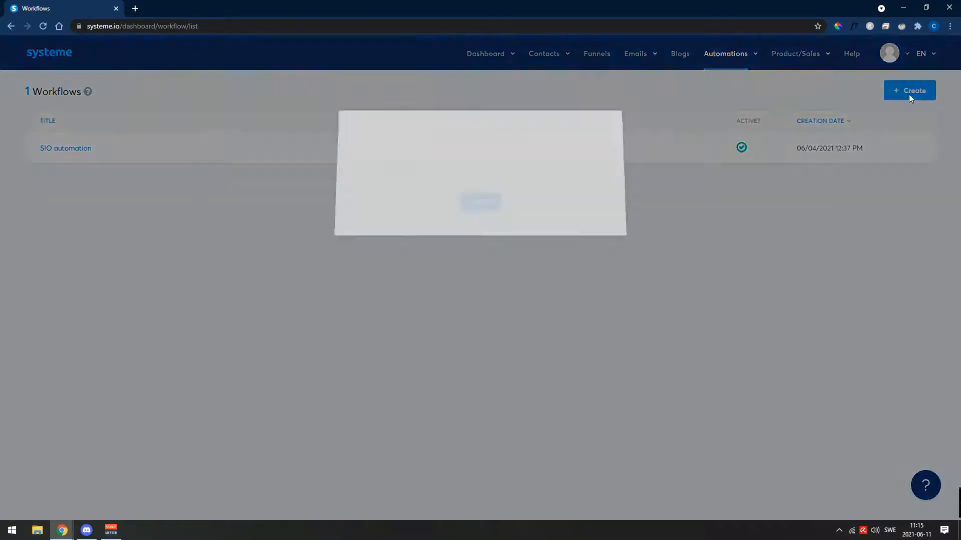
type("t")
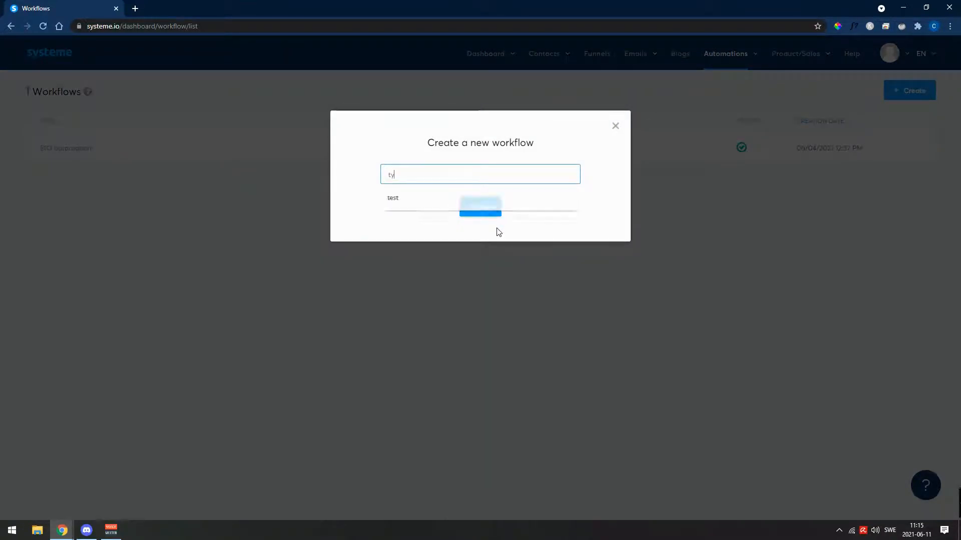
type("est")
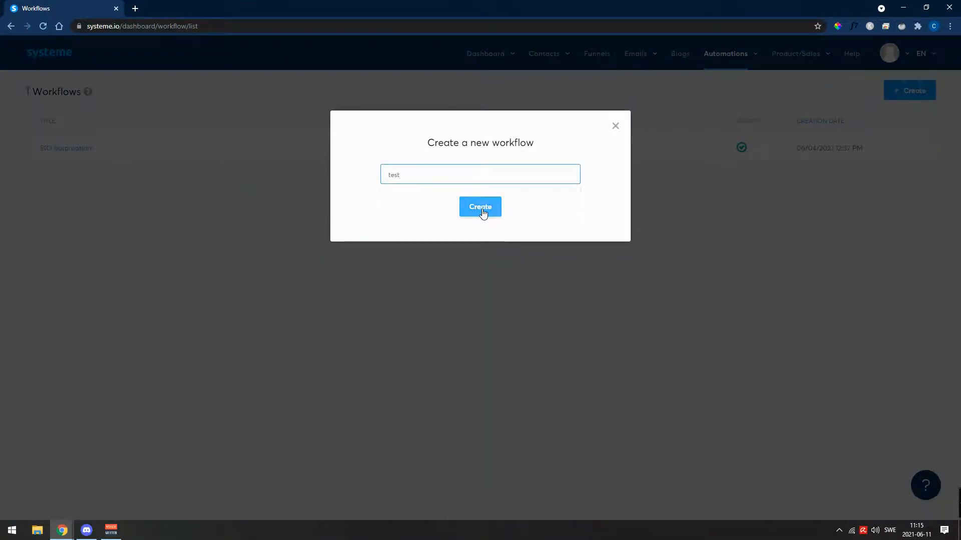
left_click(482, 212)
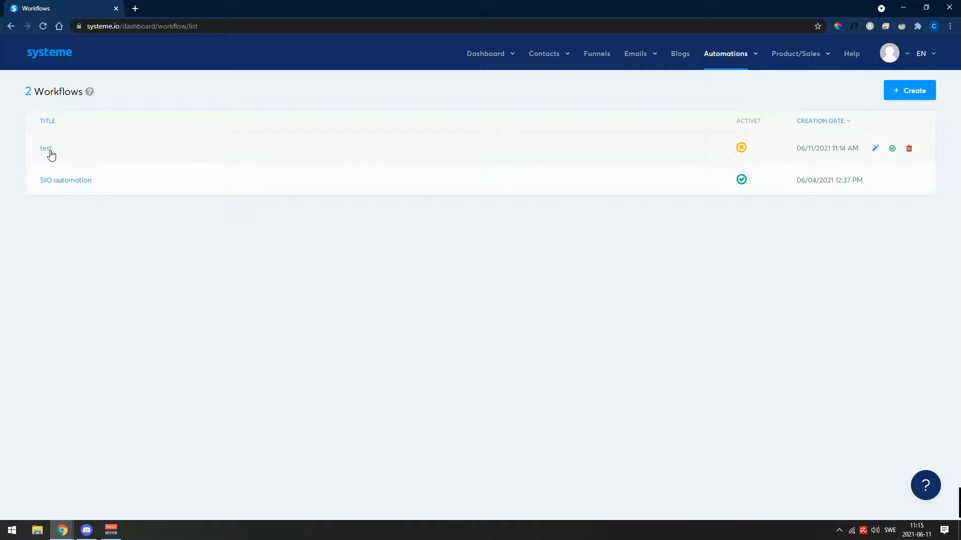
left_click(50, 154)
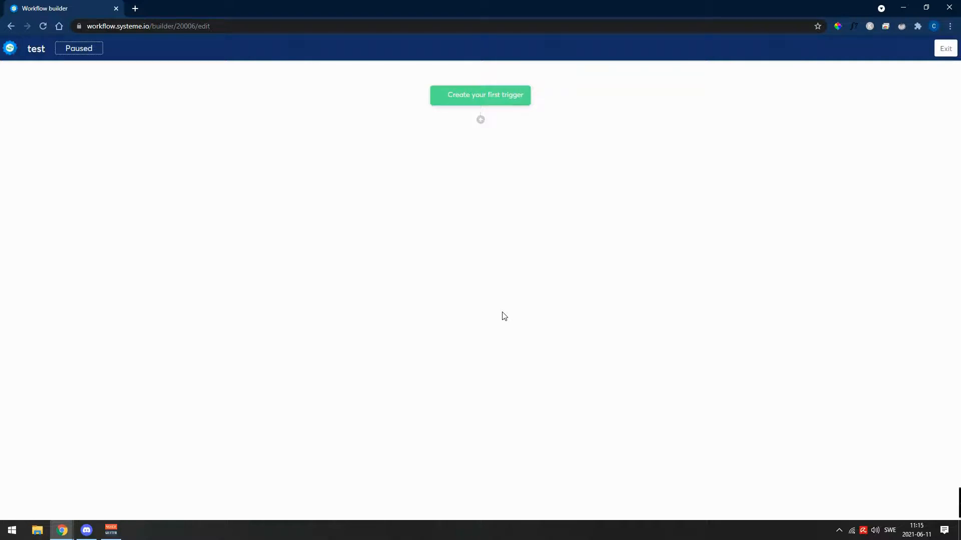
- Create a Funnel form subscribed trigger for the "landing page ebook offer" step of the landing page 1 funnel
left_click(497, 100)
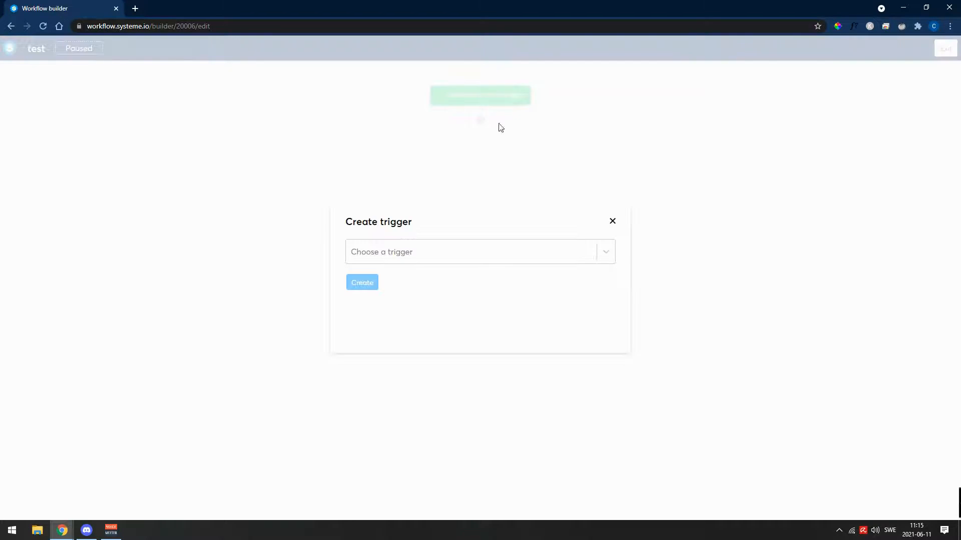
left_click(489, 256)
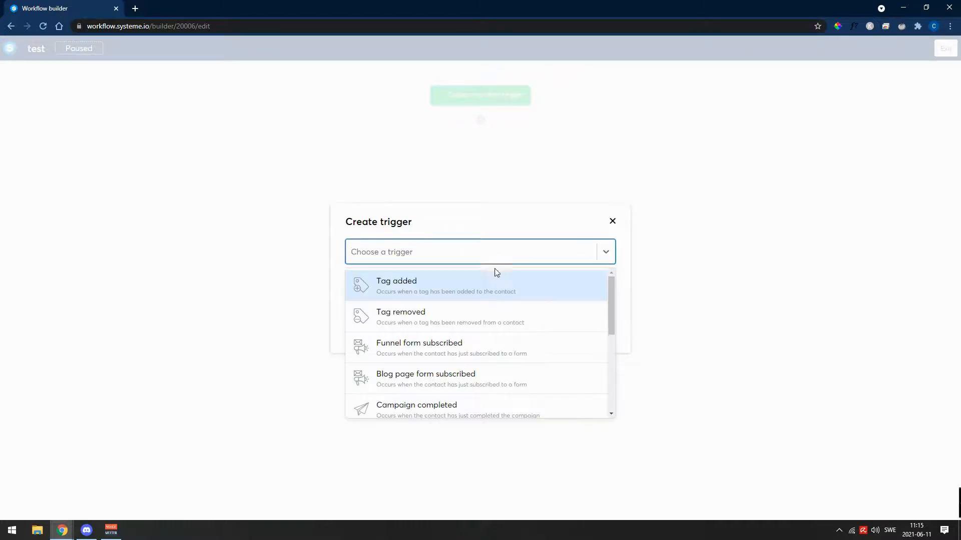
left_click(502, 347)
left_click(505, 293)
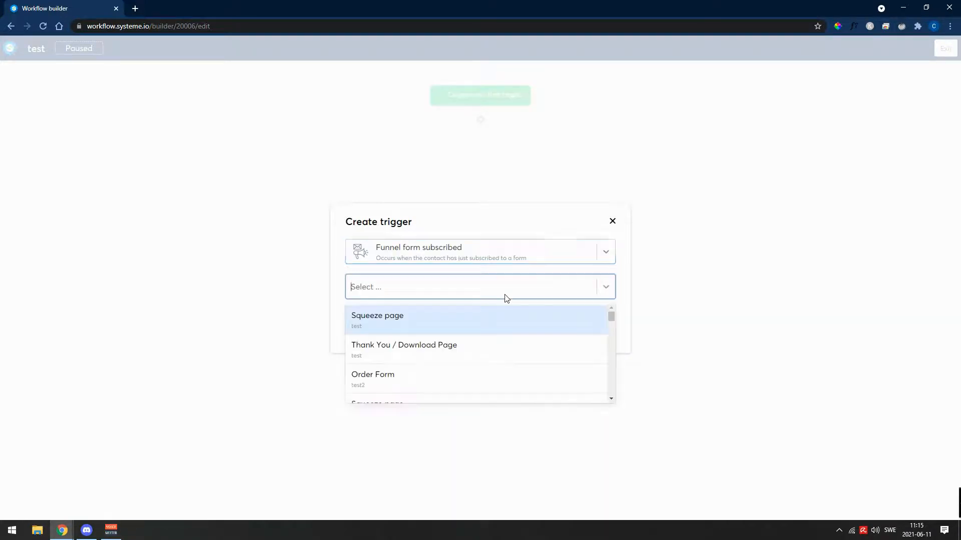
scroll(525, 341, "down", 5)
scroll(525, 343, "down", 5)
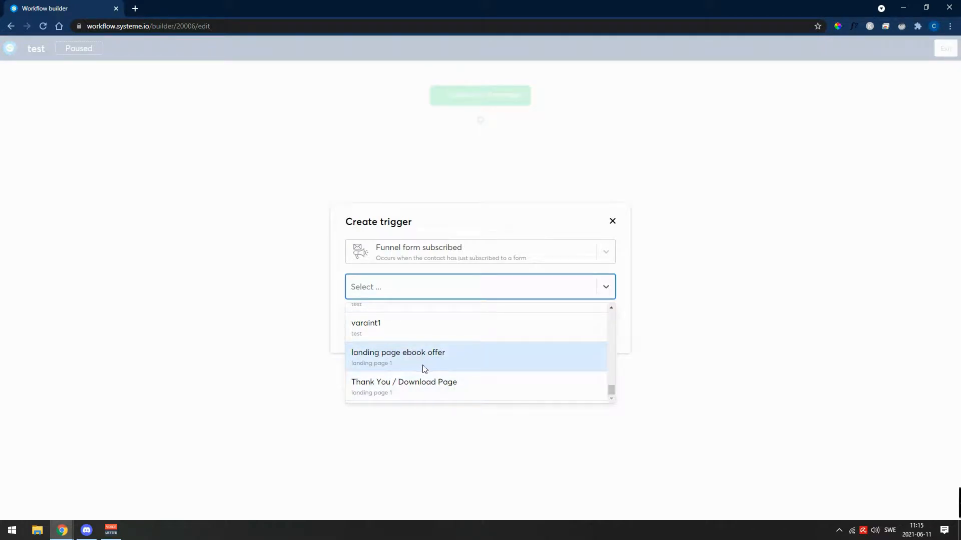
left_click(488, 355)
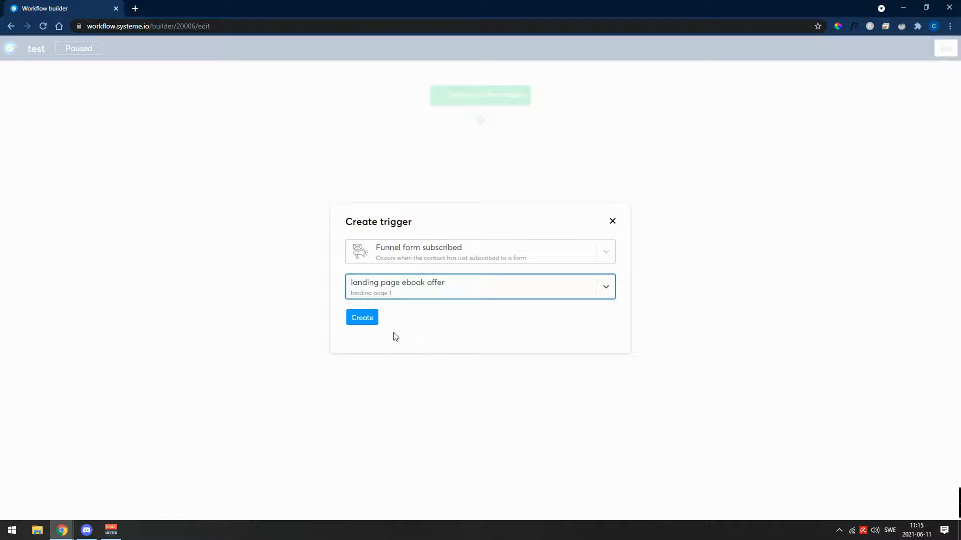
left_click(363, 318)
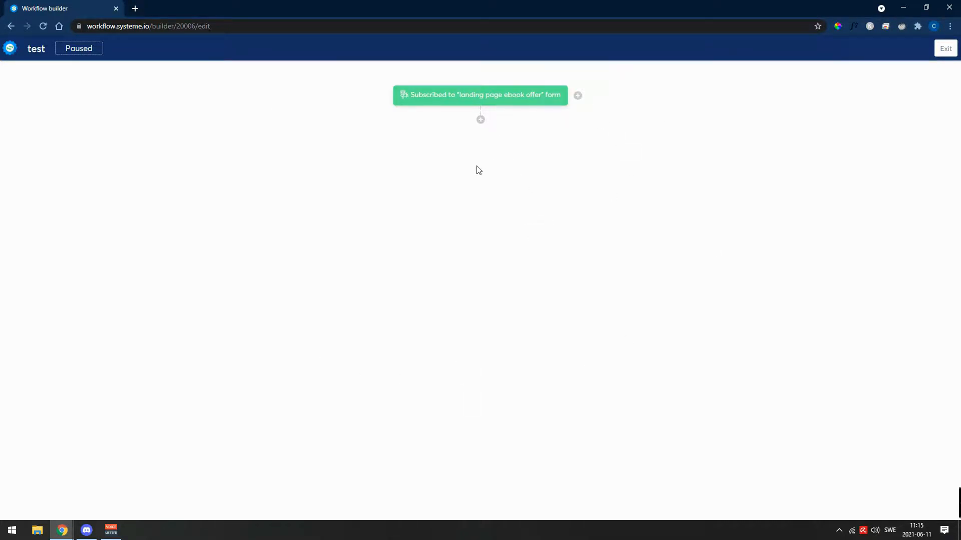
- Add a Send an email action below the trigger, using a new email with the subject "Welcome to our newsletter", and open that email for editing
left_click(480, 121)
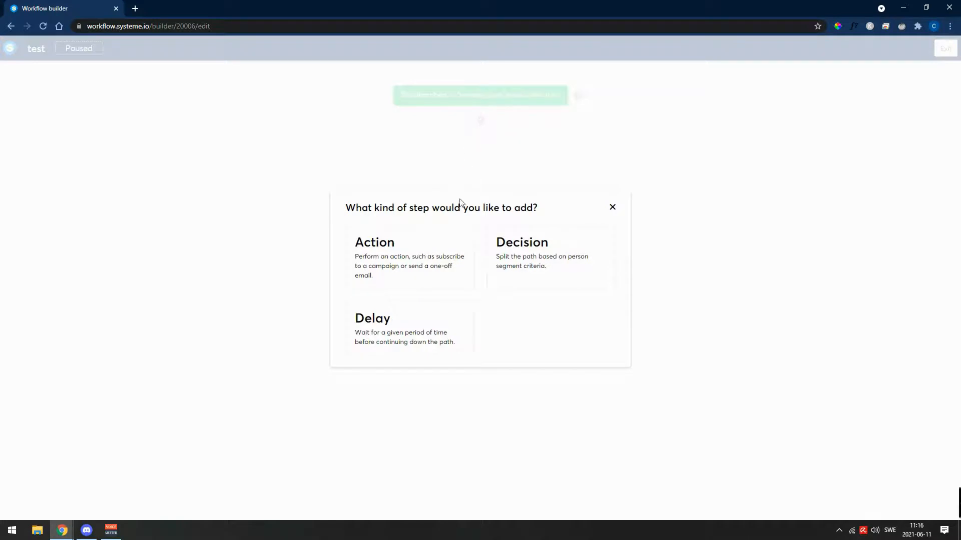
left_click(411, 259)
left_click(427, 257)
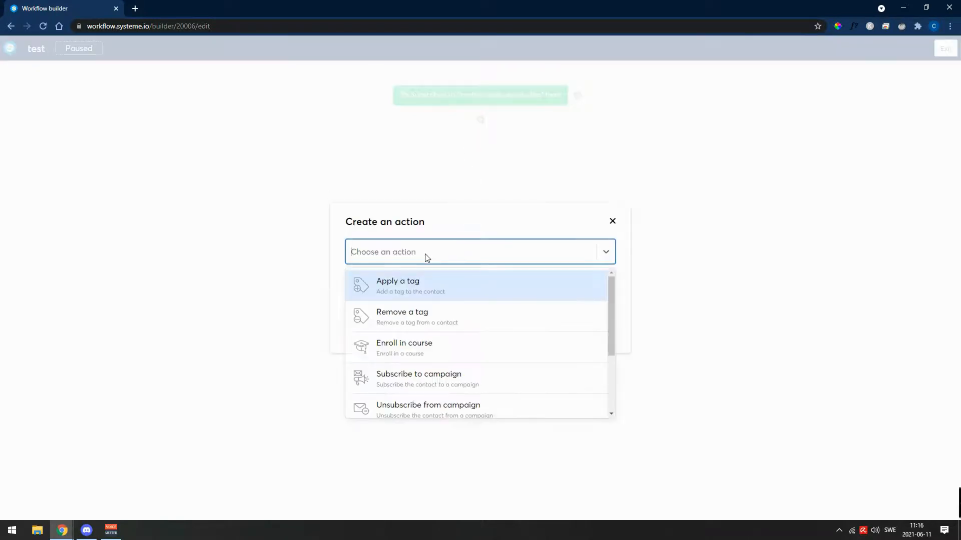
scroll(470, 322, "down", 2)
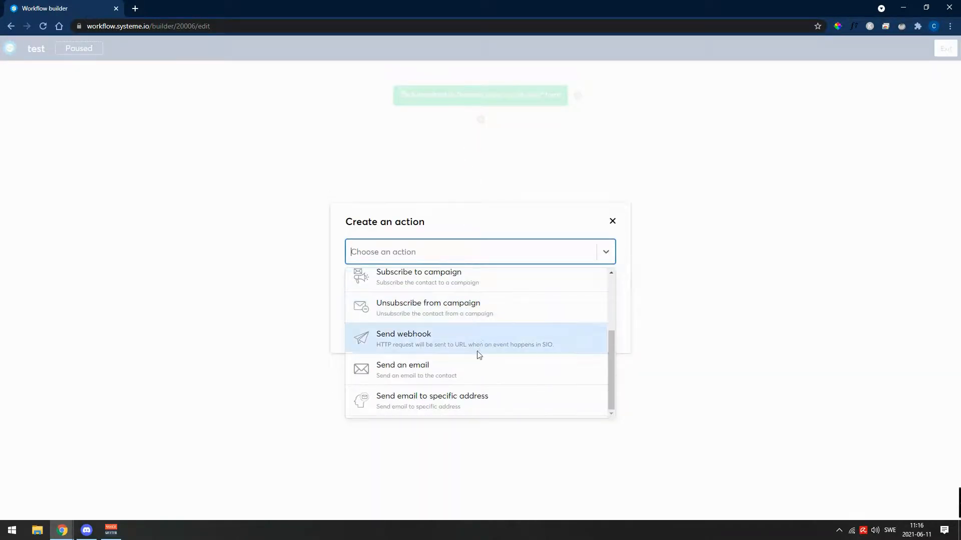
left_click(471, 371)
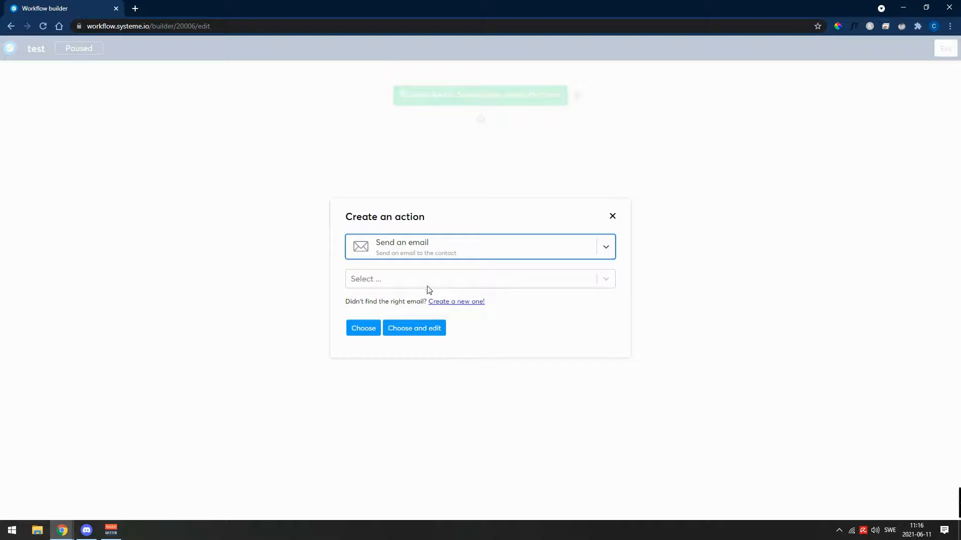
left_click(406, 283)
left_click(405, 282)
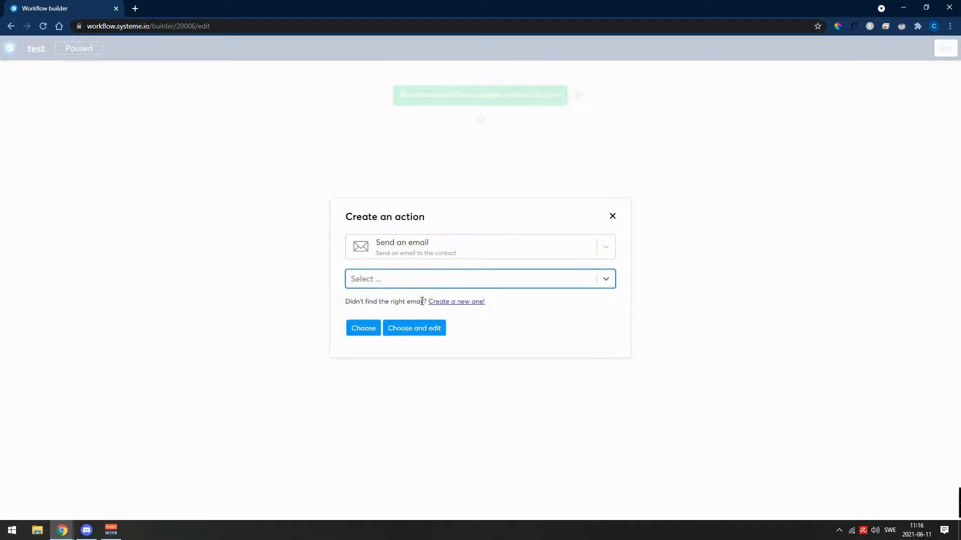
left_click(461, 303)
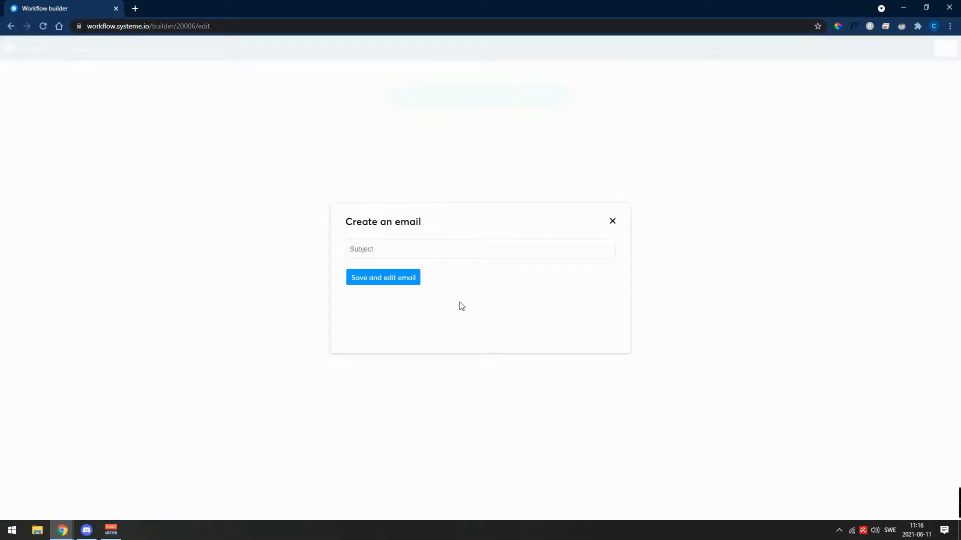
left_click(420, 241)
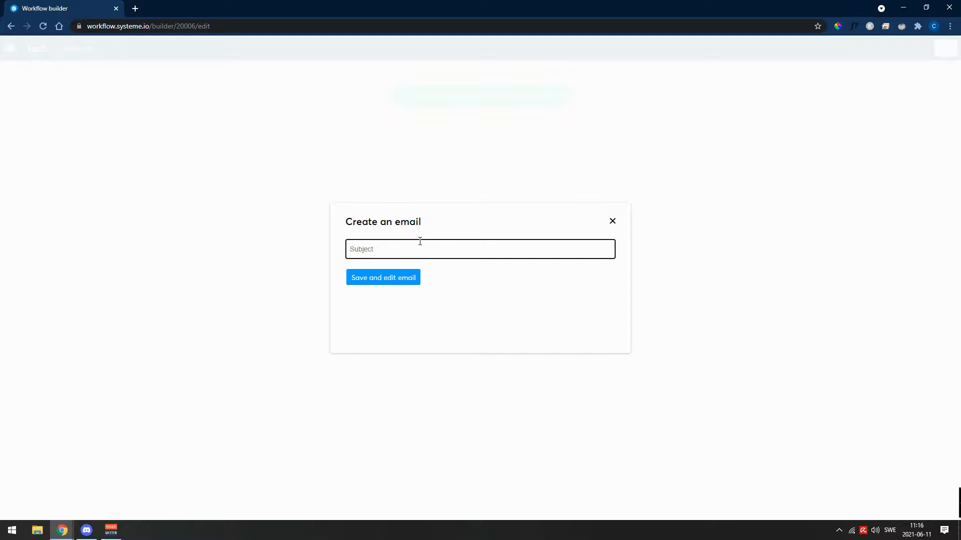
type("Welcvo")
left_click(391, 280)
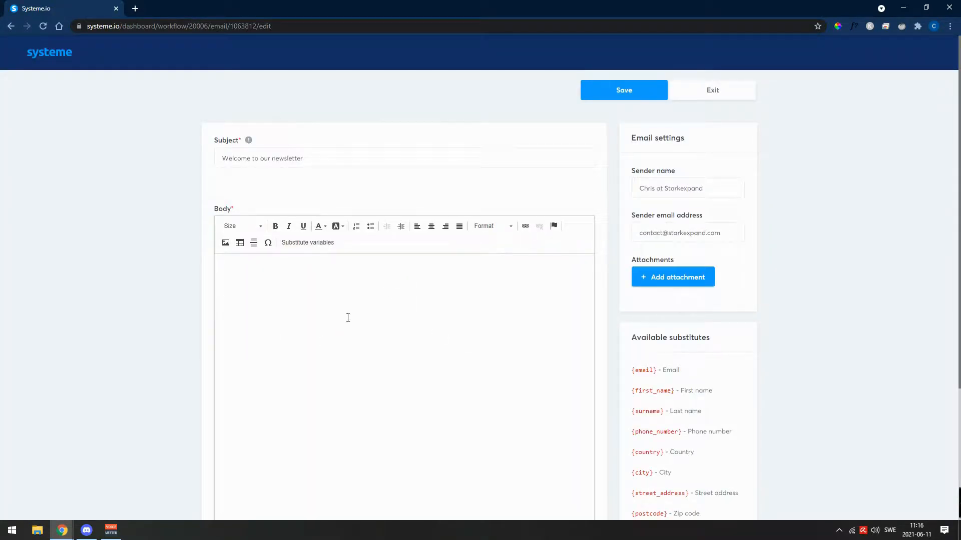
- Write "test" and, further down, "link" as plain text in the welcome email's body and save the email
left_click(345, 314)
double_click(226, 301)
left_click(525, 226)
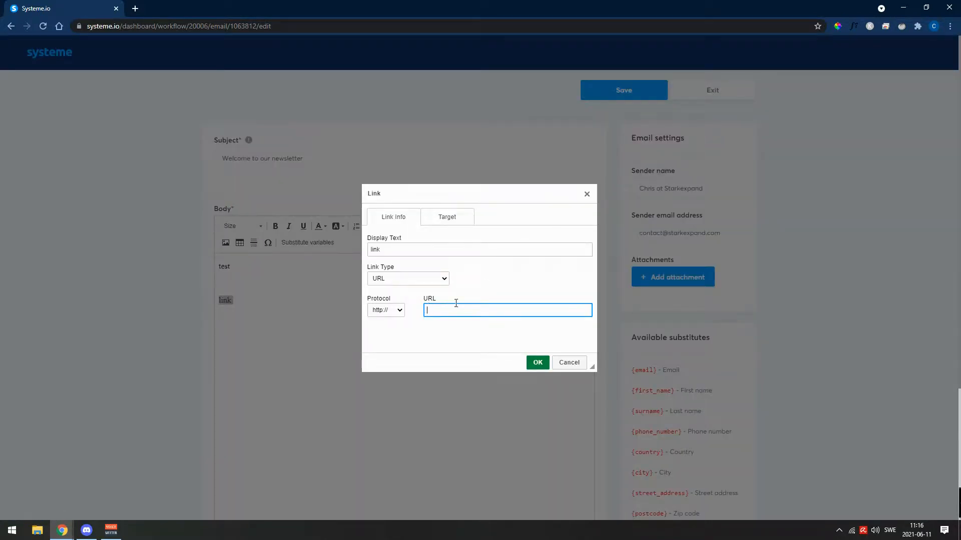
left_click(573, 367)
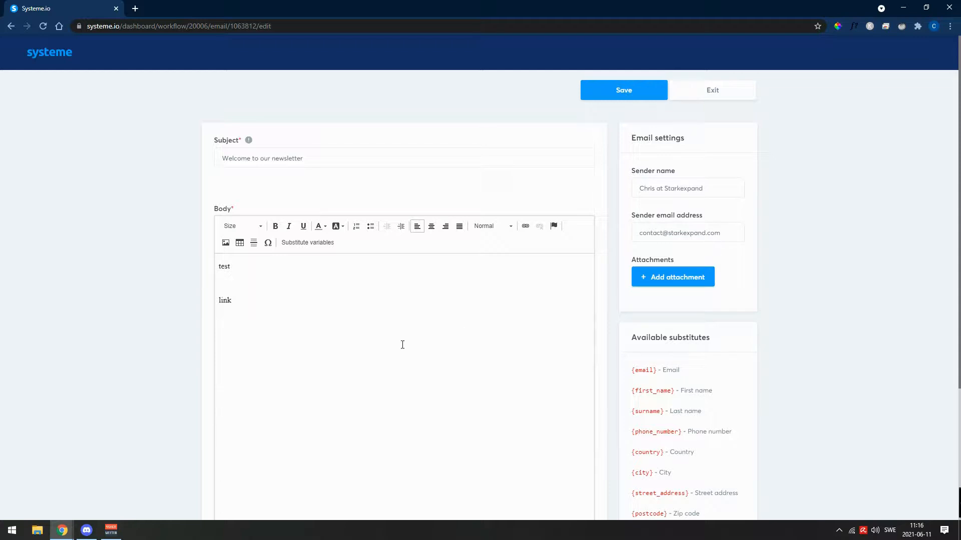
left_click(624, 92)
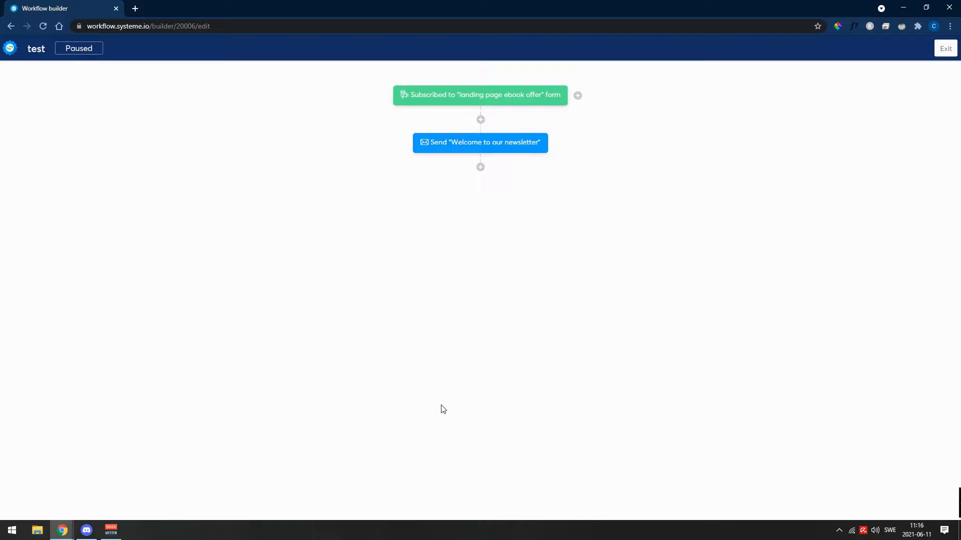
- Add a delay of 2 days after the "Welcome to our newsletter" email in the workflow
left_click(480, 168)
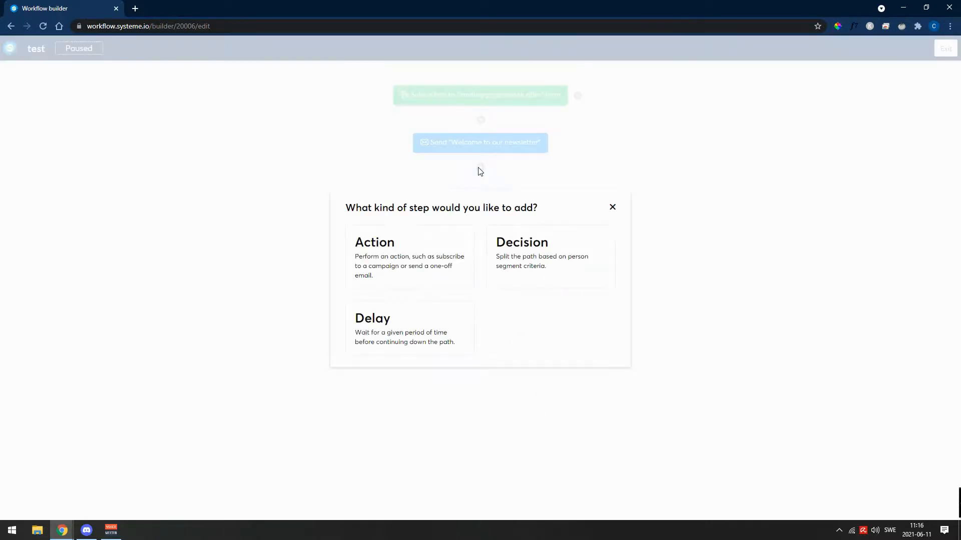
left_click(414, 326)
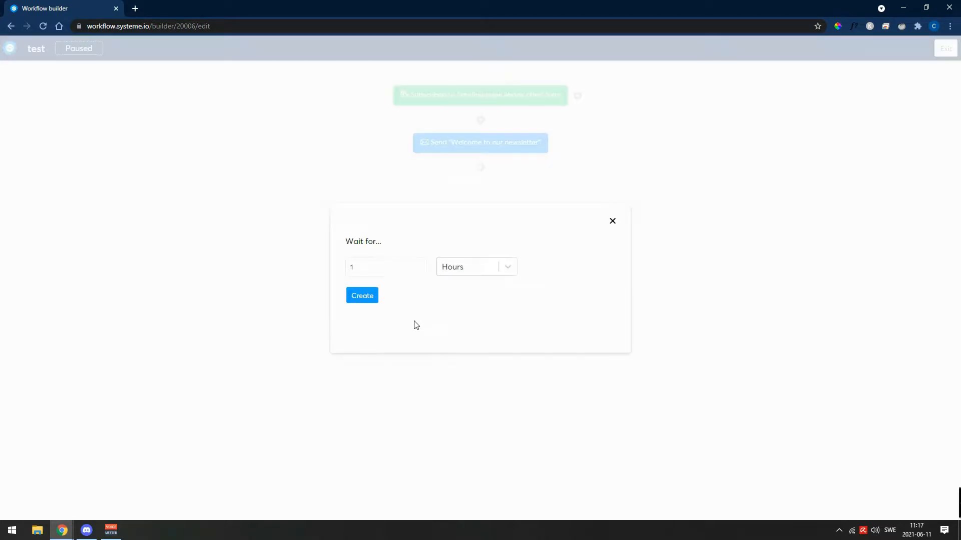
left_click(467, 272)
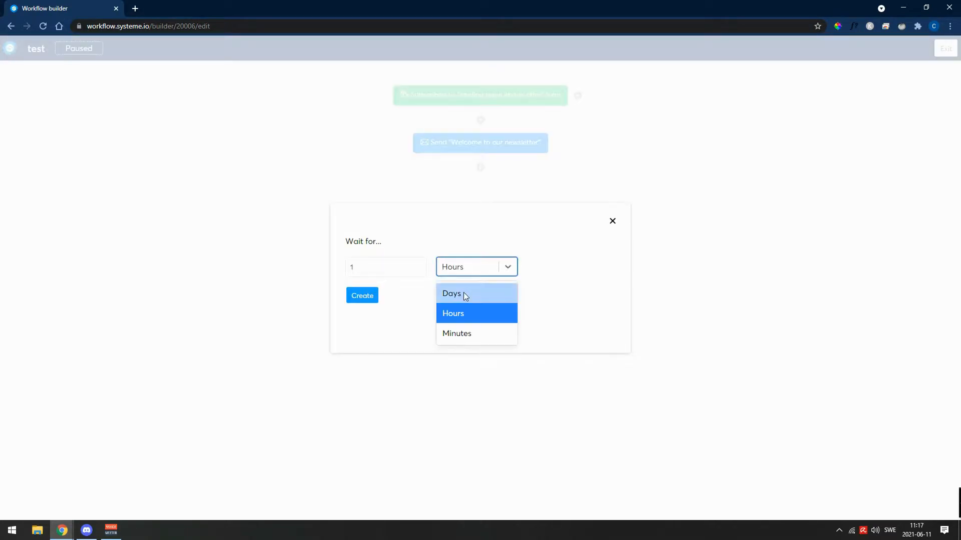
left_click(461, 293)
left_click_drag(394, 267, 333, 268)
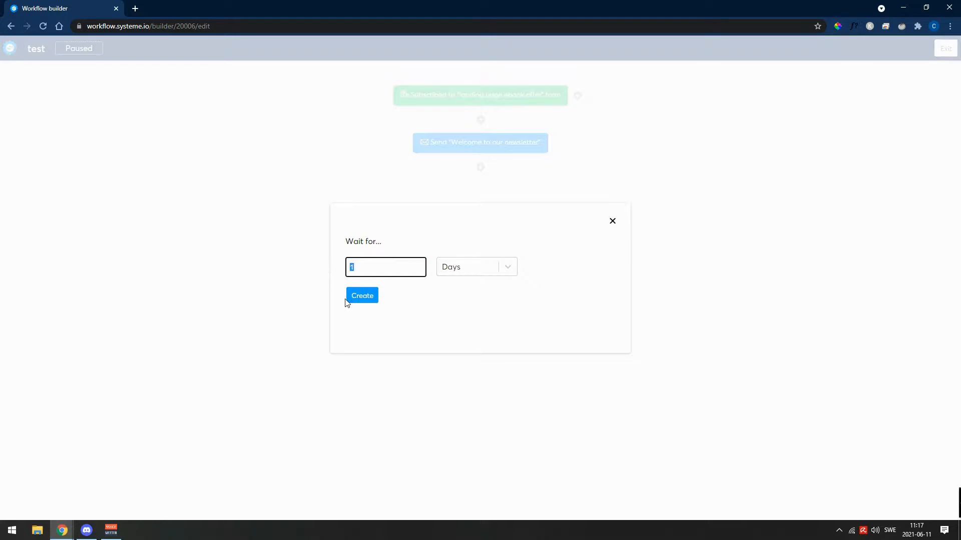
type("2")
left_click(369, 300)
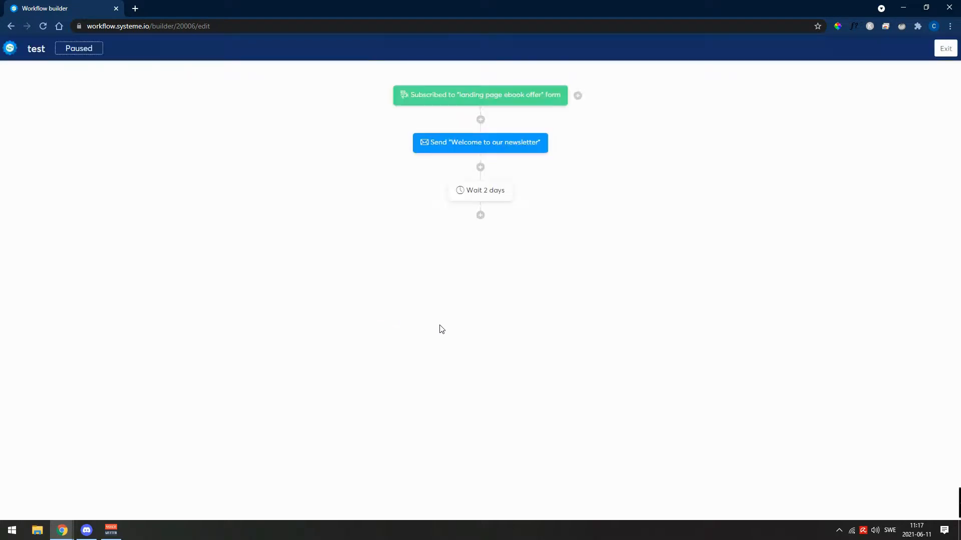
- Add a Send an email action after the delay, using a new email with the subject "What I learned yesterd", and open it for editing
left_click(481, 216)
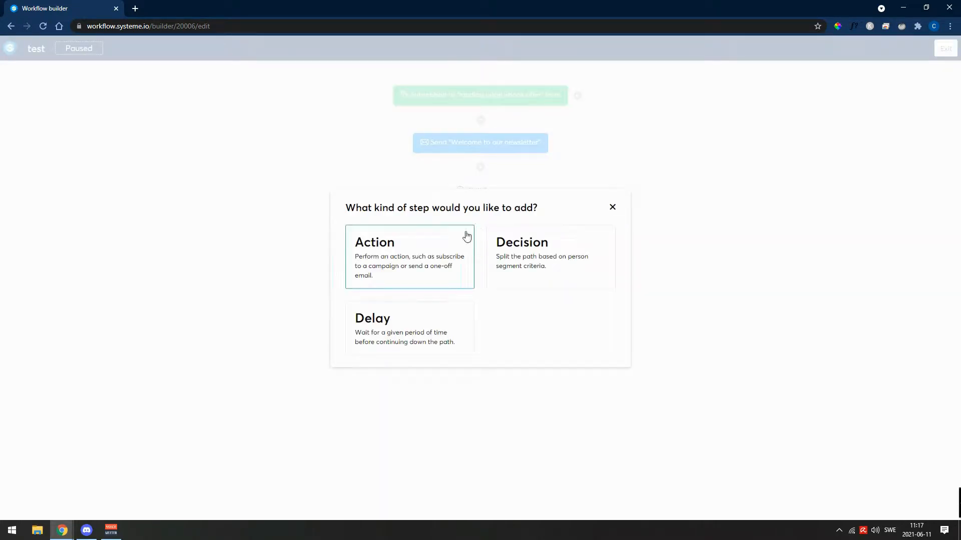
left_click(429, 259)
left_click(430, 260)
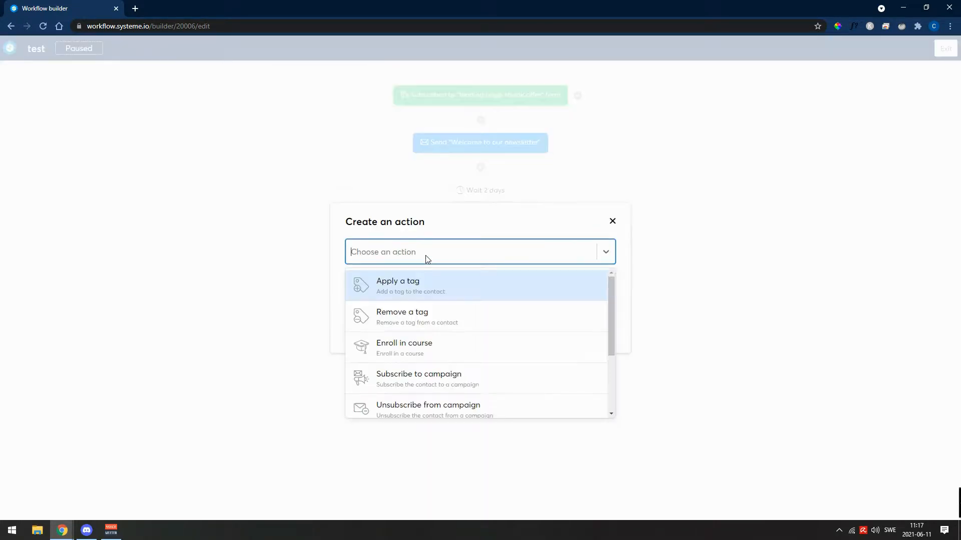
scroll(447, 323, "down", 2)
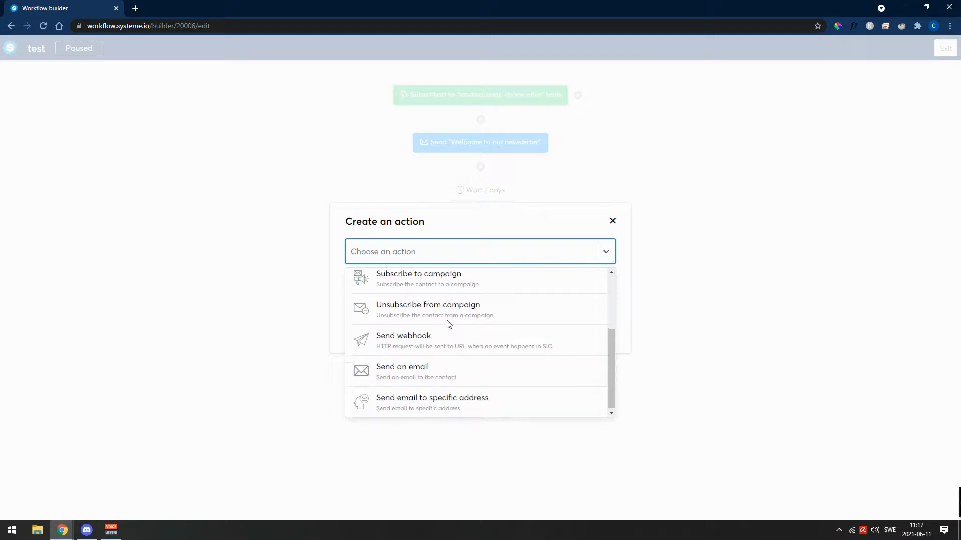
left_click(444, 366)
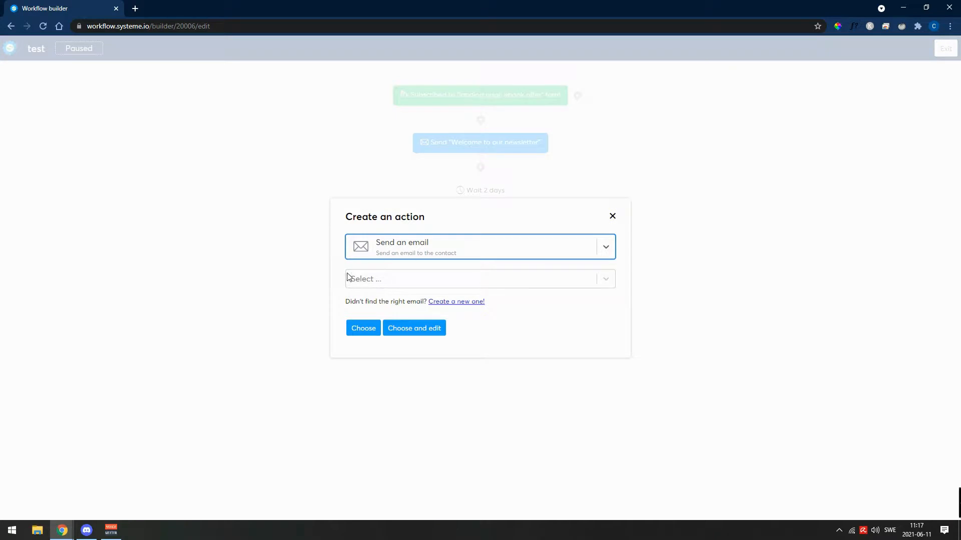
left_click(456, 302)
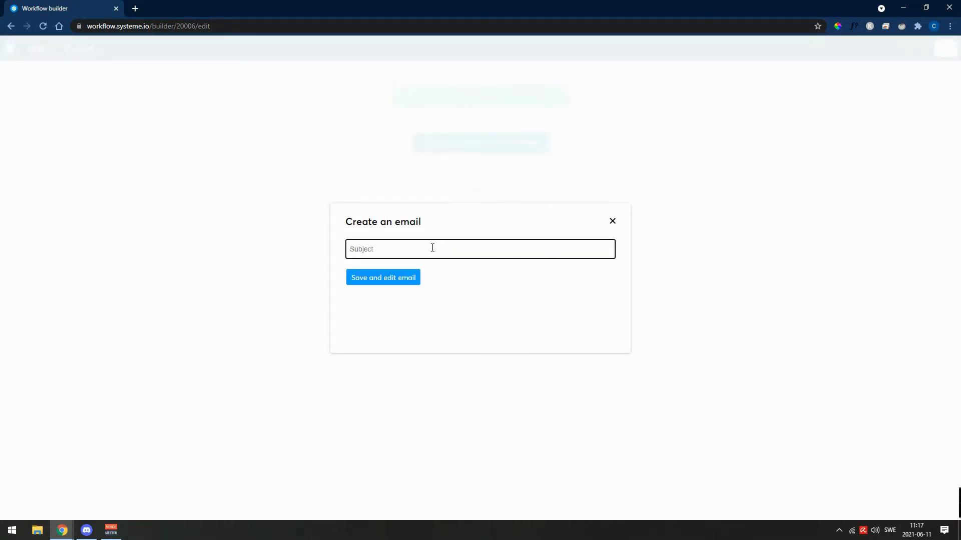
type("What I learned yesterd")
left_click(376, 280)
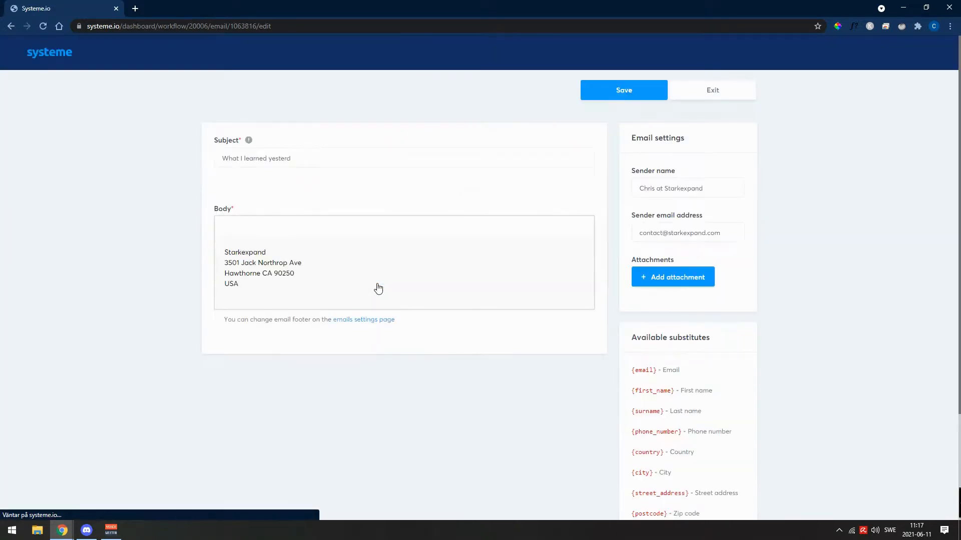
- Enter the placeholder text "asdas" in the second email's body and save the email
left_click(410, 342)
type("asdsa")
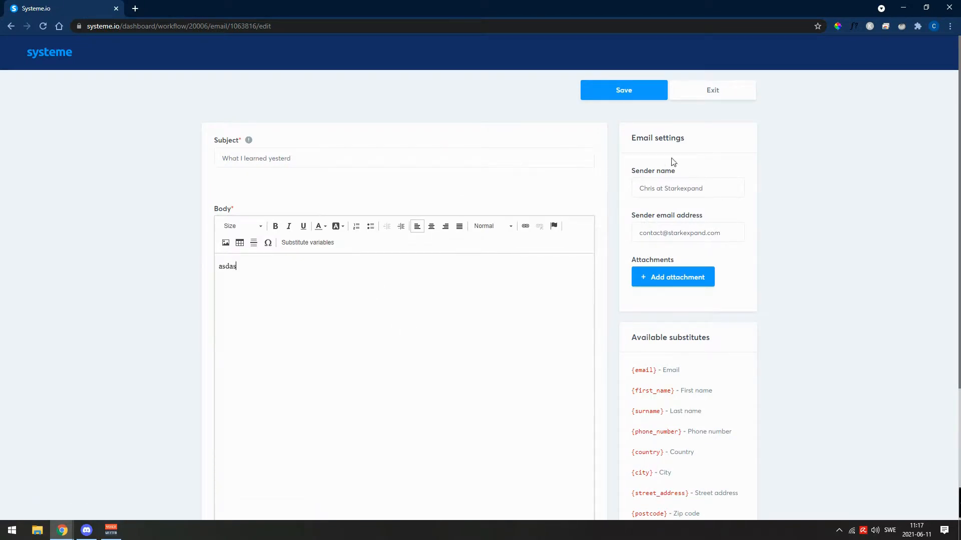
left_click(635, 100)
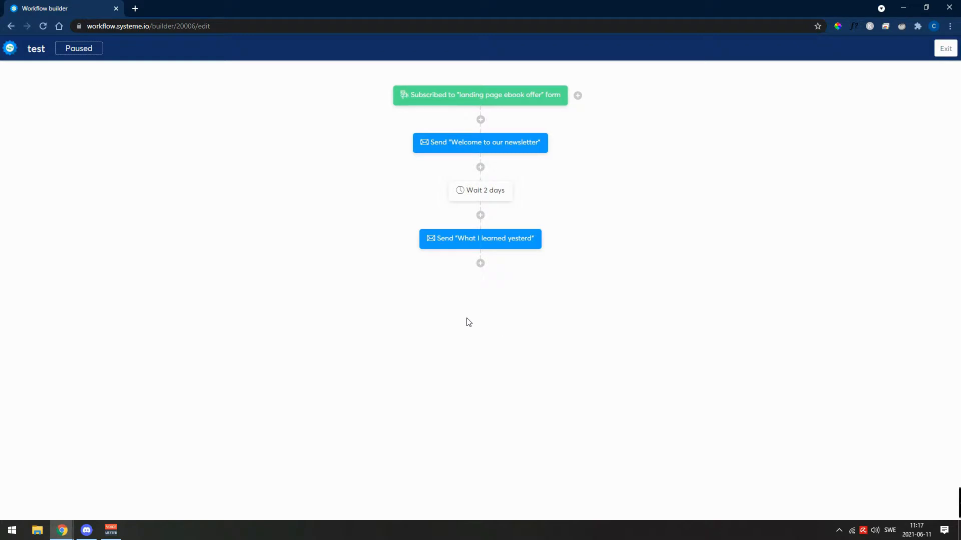
- Leave the workflow builder and activate the "test" workflow from the workflows list
left_click(944, 48)
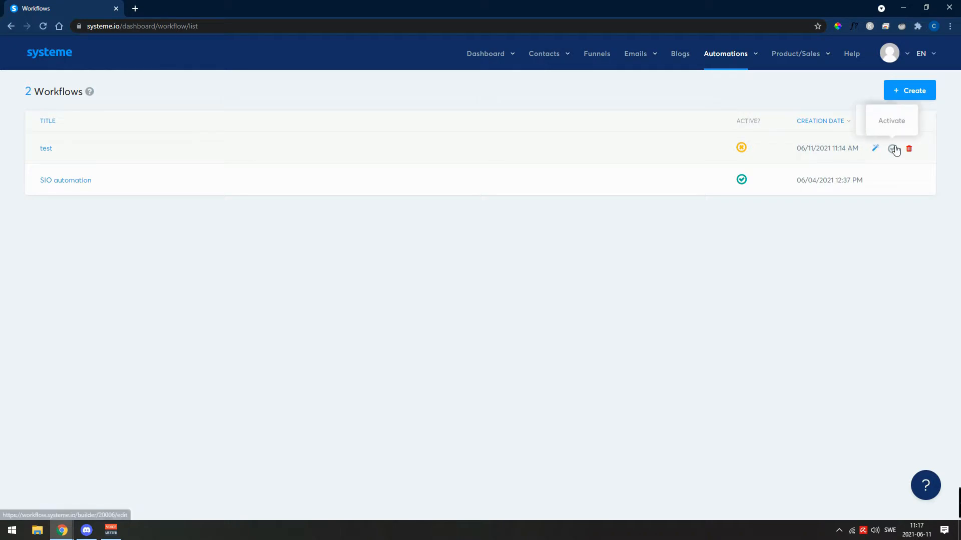
left_click(893, 149)
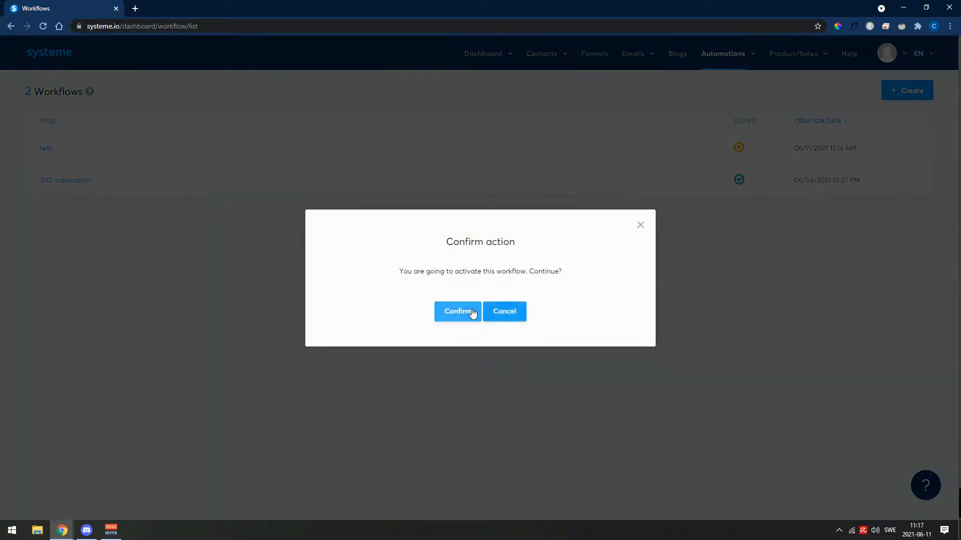
left_click(469, 313)
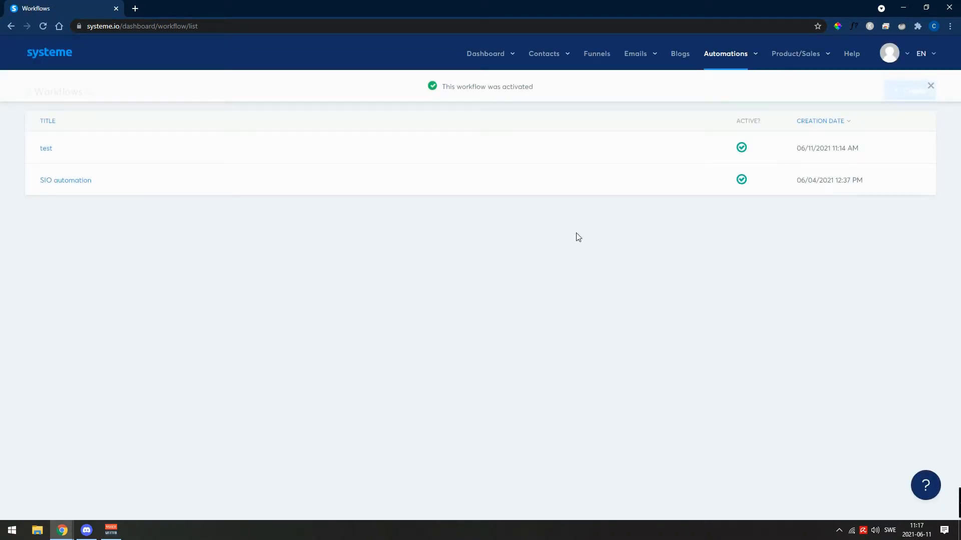
- Preview the live "landing page ebook offer" page of the landing page 1 funnel, then close the preview
left_click(594, 56)
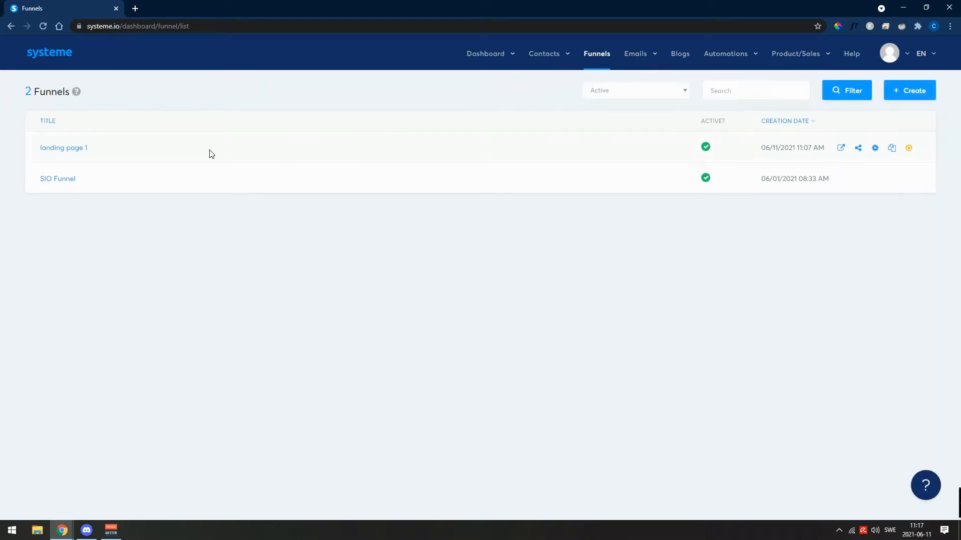
left_click(79, 156)
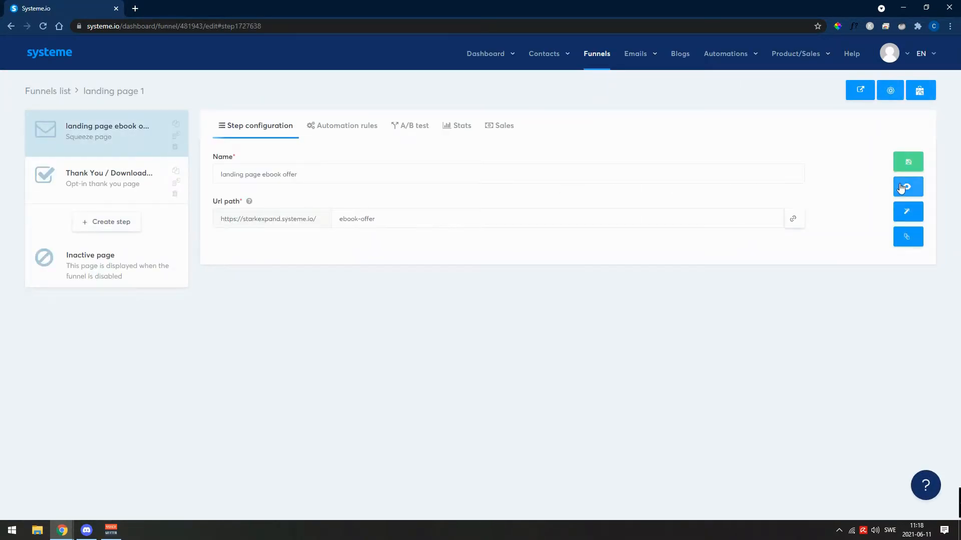
left_click(909, 187)
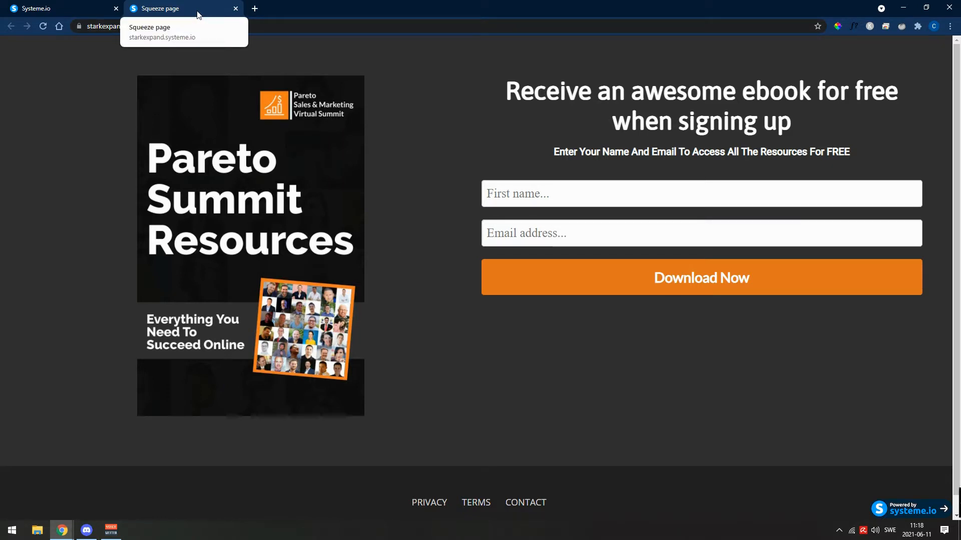
left_click(235, 8)
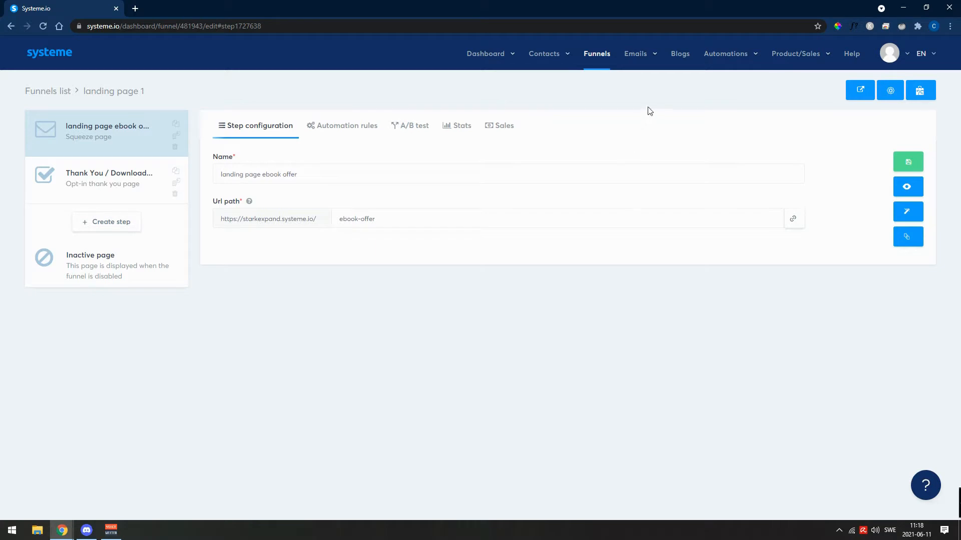
- Look through the account's blogs, courses and workflows lists, returning to the funnels list
left_click(680, 55)
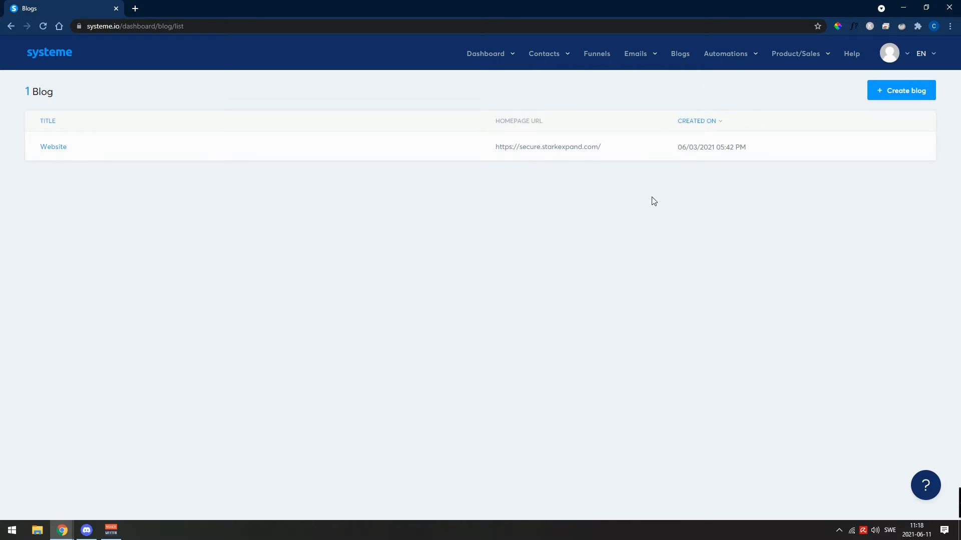
left_click(600, 54)
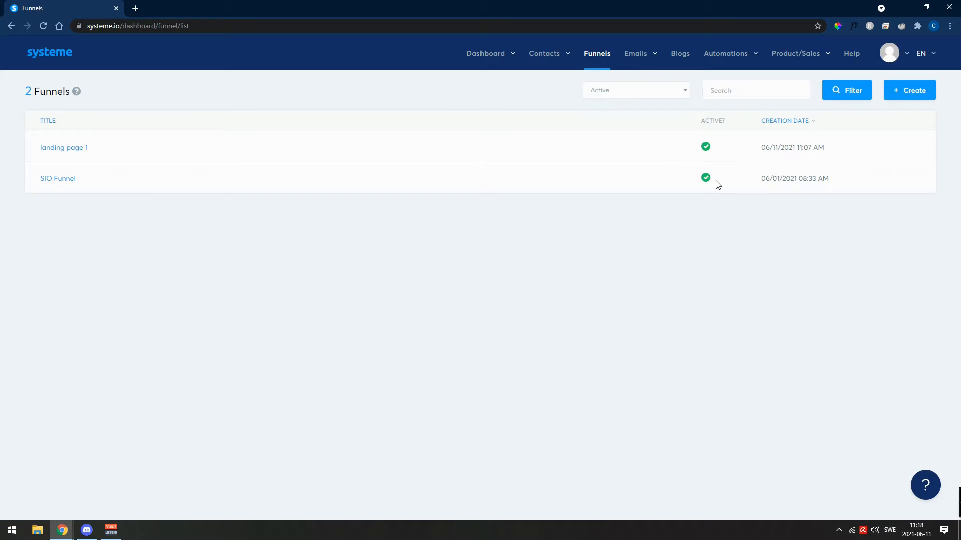
mouse_move(803, 58)
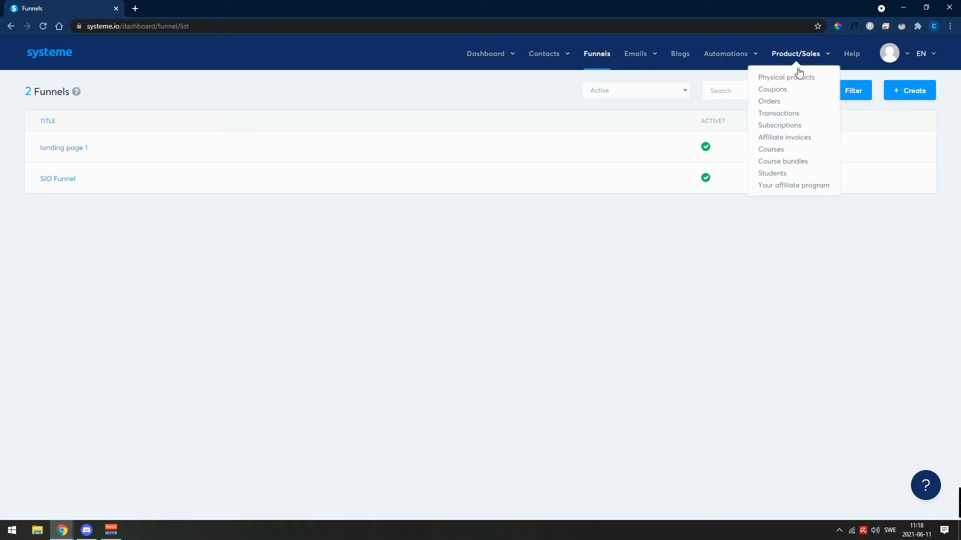
left_click(778, 153)
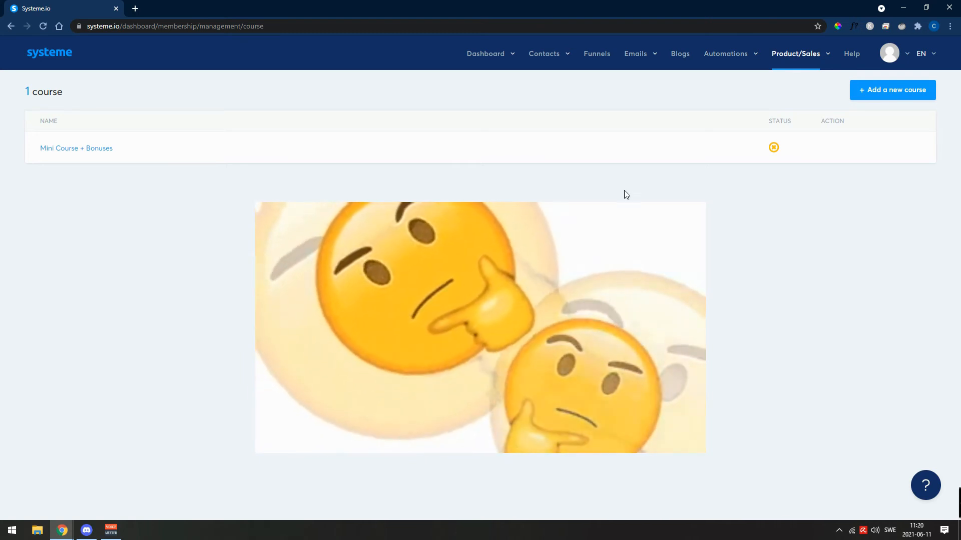
left_click(596, 62)
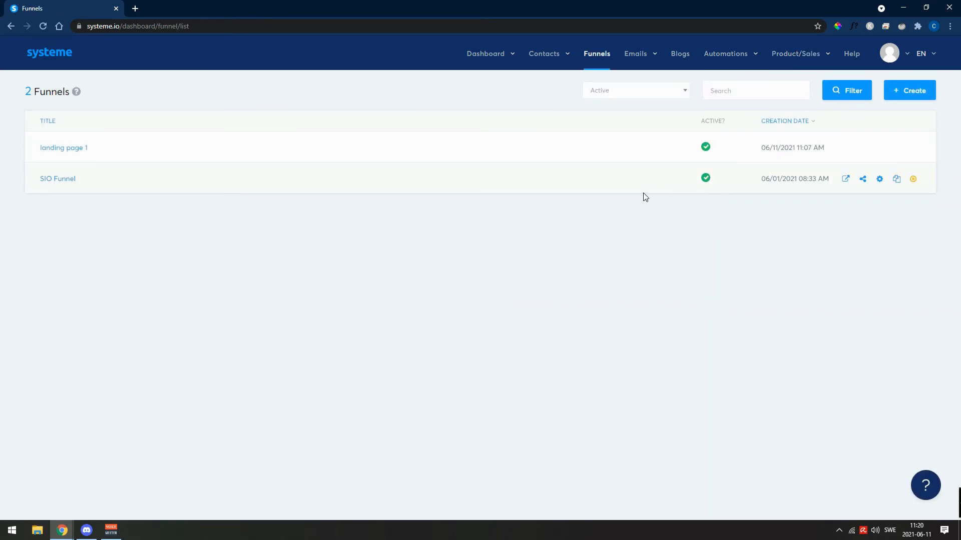
mouse_move(712, 59)
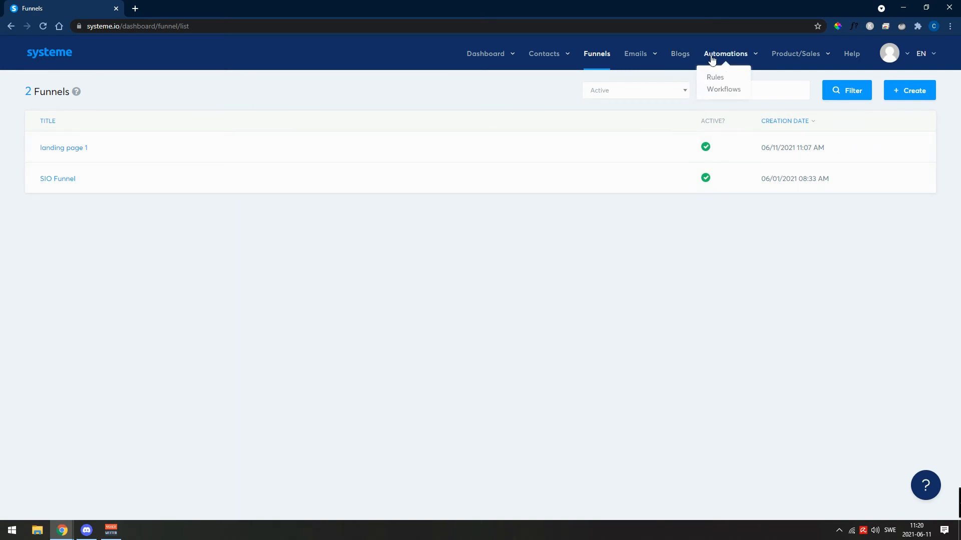
left_click(728, 90)
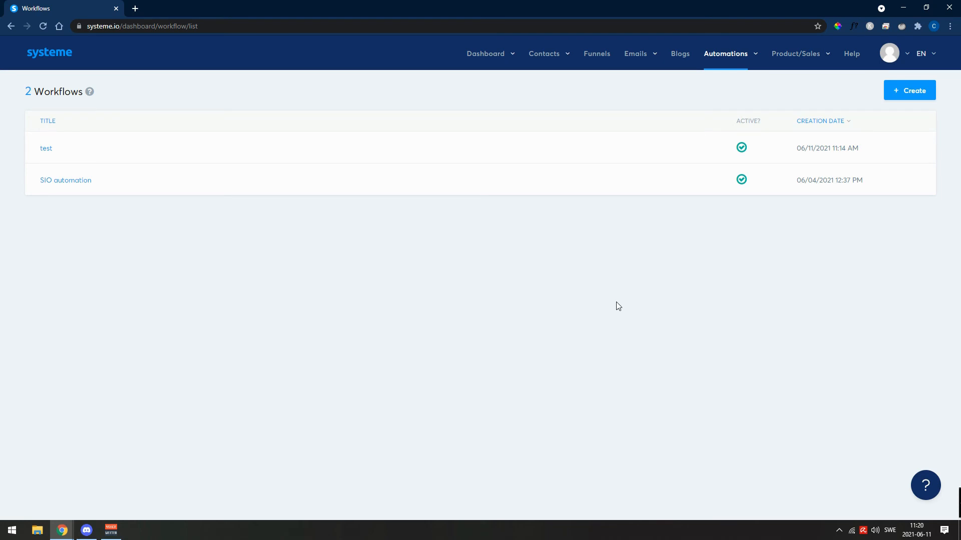
left_click(597, 55)
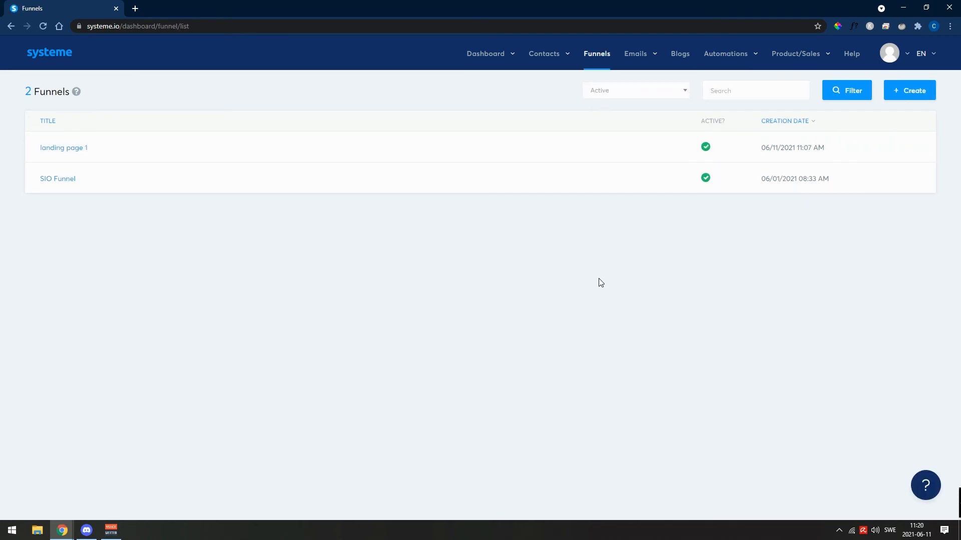